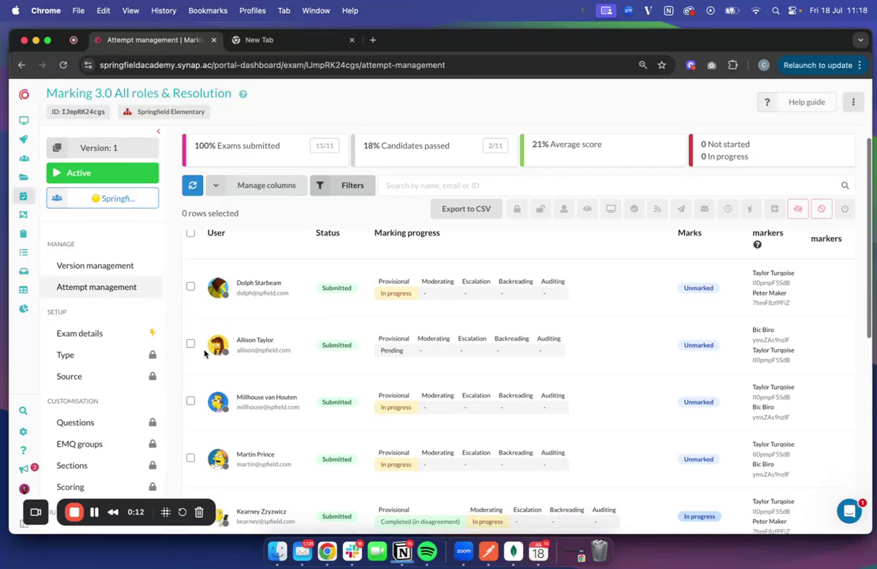
Review the marking progress, marks and assigned markers of the submitted attempts in attempt management, with the exam's side navigation collapsed.
{"action": "scroll", "coordinate": [204, 355], "scroll_direction": "down", "scroll_amount": 3}
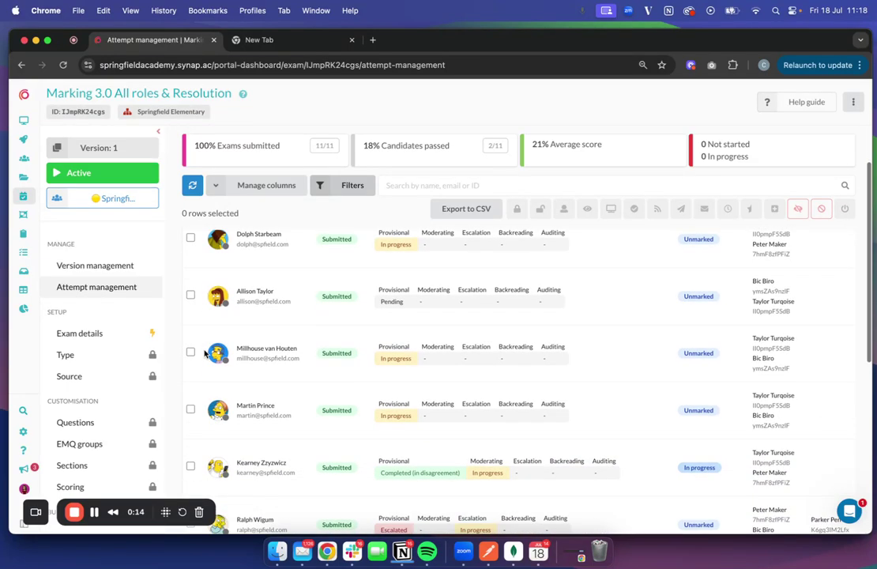
{"action": "scroll", "coordinate": [204, 355], "scroll_direction": "down", "scroll_amount": 3}
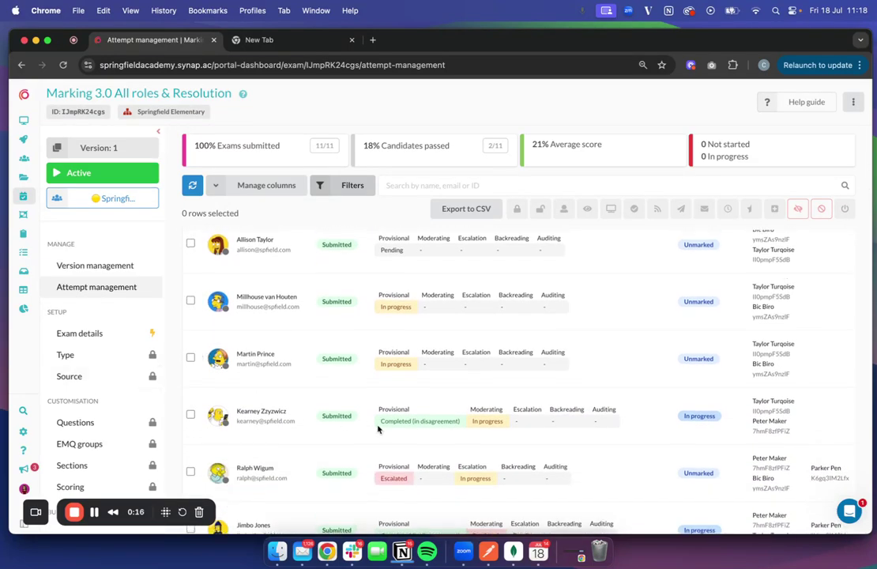
{"action": "scroll", "coordinate": [378, 427], "scroll_direction": "up", "scroll_amount": 5}
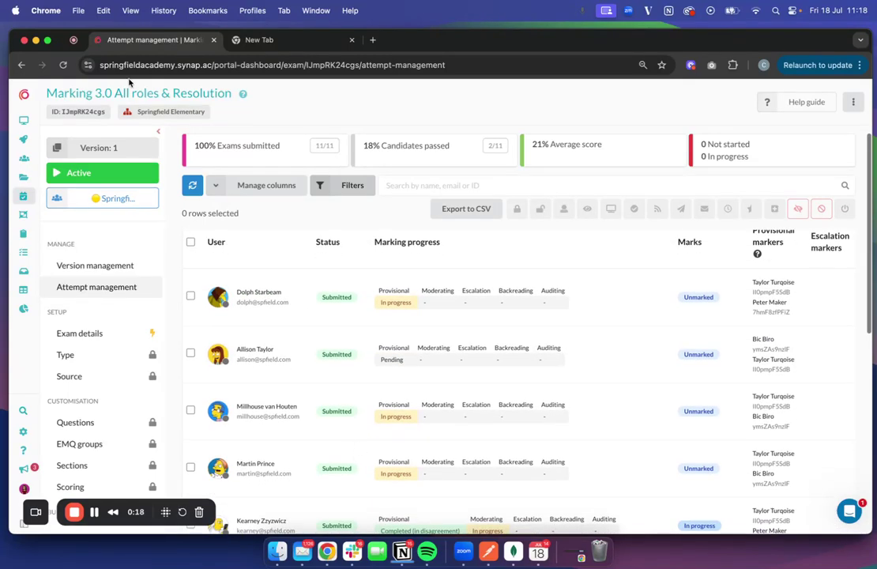
{"action": "left_click", "coordinate": [158, 131]}
{"action": "scroll", "coordinate": [241, 323], "scroll_direction": "down", "scroll_amount": 5}
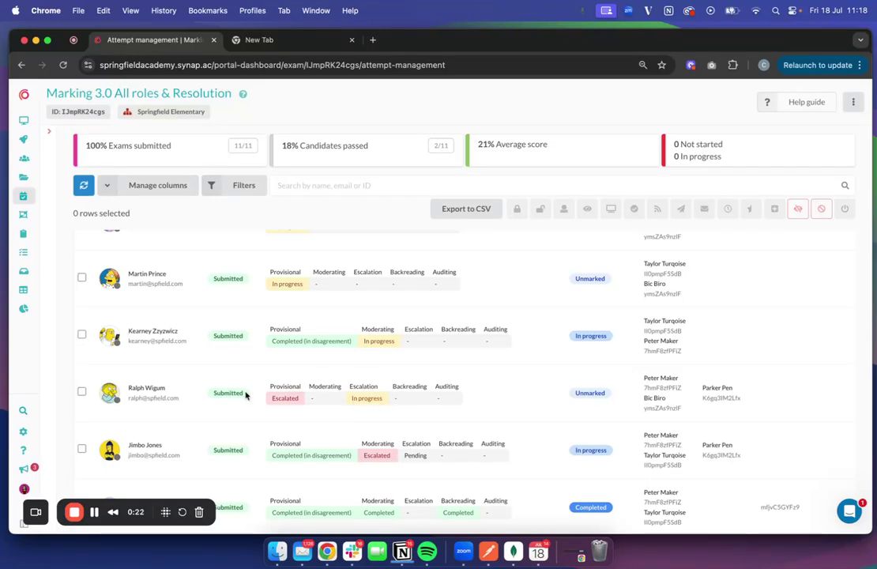
{"action": "scroll", "coordinate": [380, 455], "scroll_direction": "down", "scroll_amount": 2}
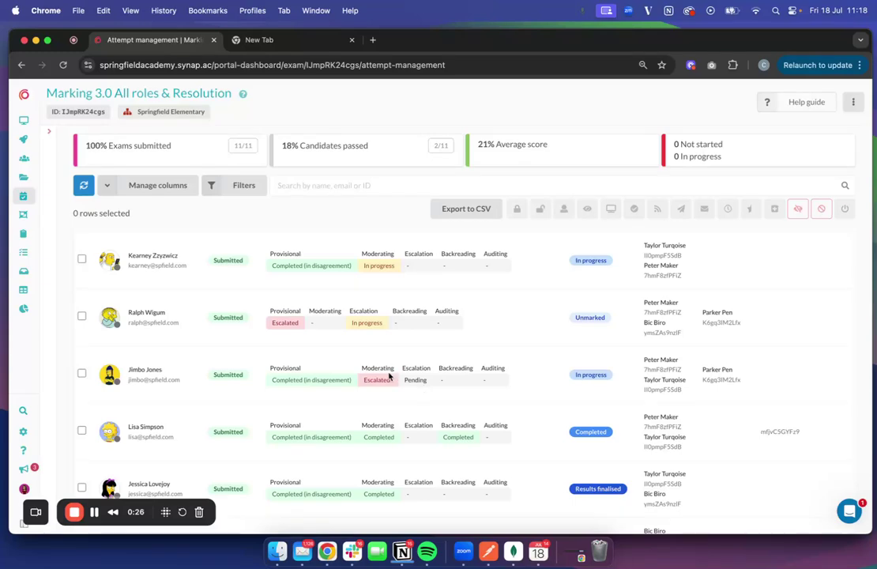
{"action": "scroll", "coordinate": [274, 366], "scroll_direction": "up", "scroll_amount": 7}
{"action": "scroll", "coordinate": [278, 364], "scroll_direction": "down", "scroll_amount": 6}
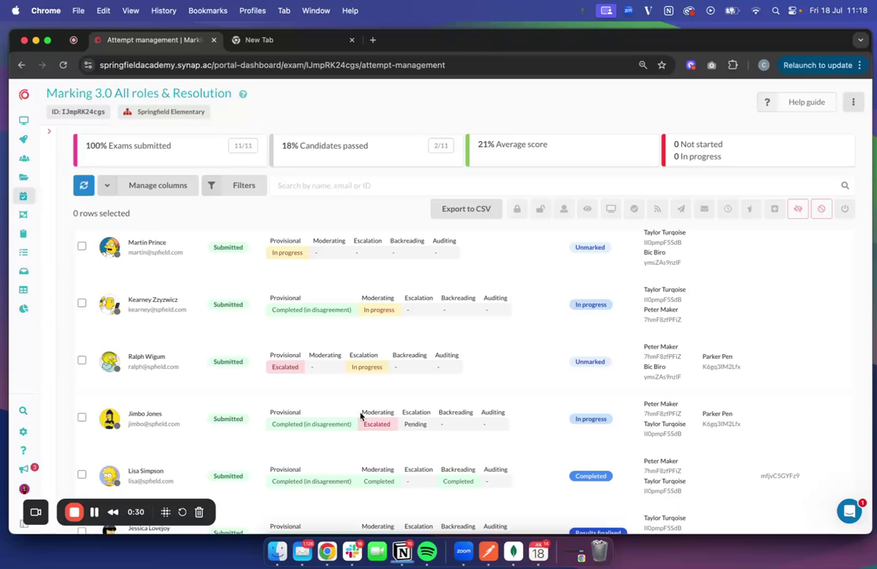
Open the exam's Marking settings and review the double marking, minimum Provisional markers and resolution marking options.
{"action": "left_click", "coordinate": [50, 132]}
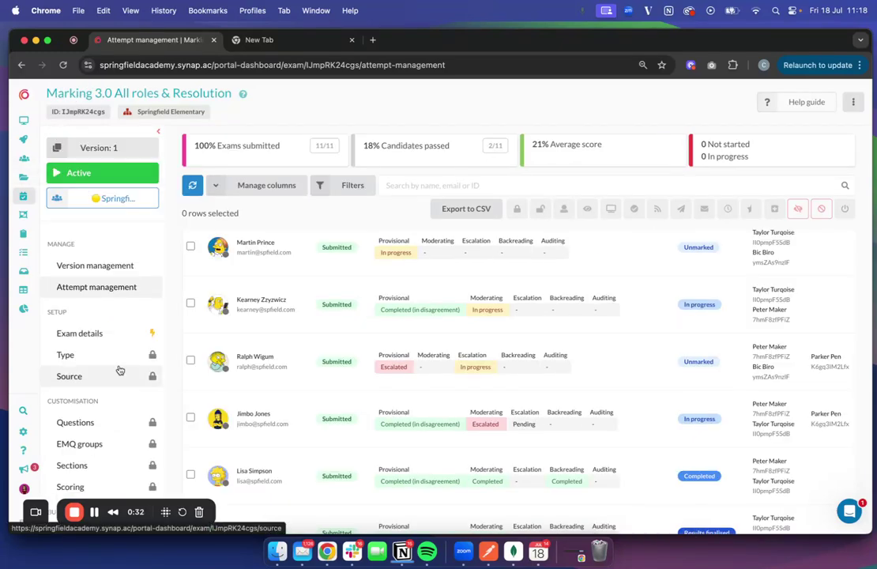
{"action": "scroll", "coordinate": [119, 369], "scroll_direction": "down", "scroll_amount": 8}
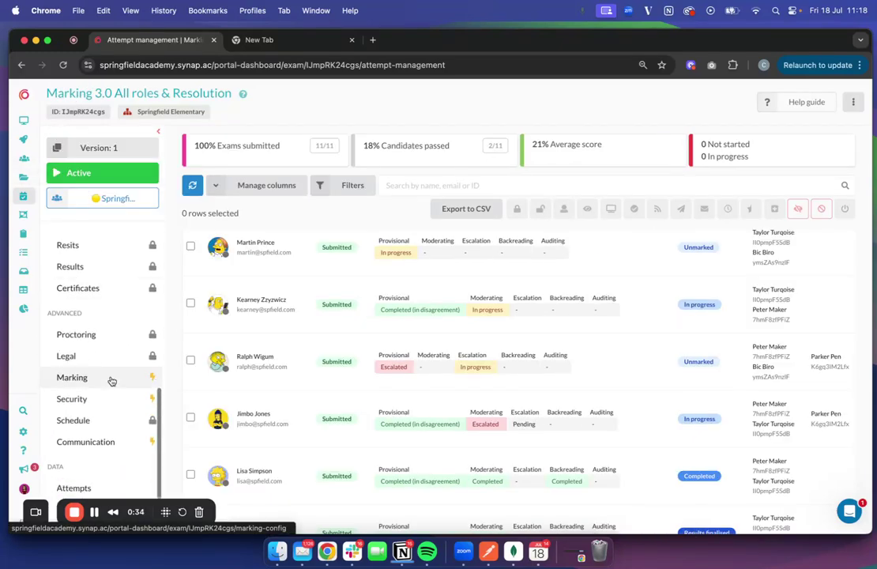
{"action": "left_click", "coordinate": [111, 379]}
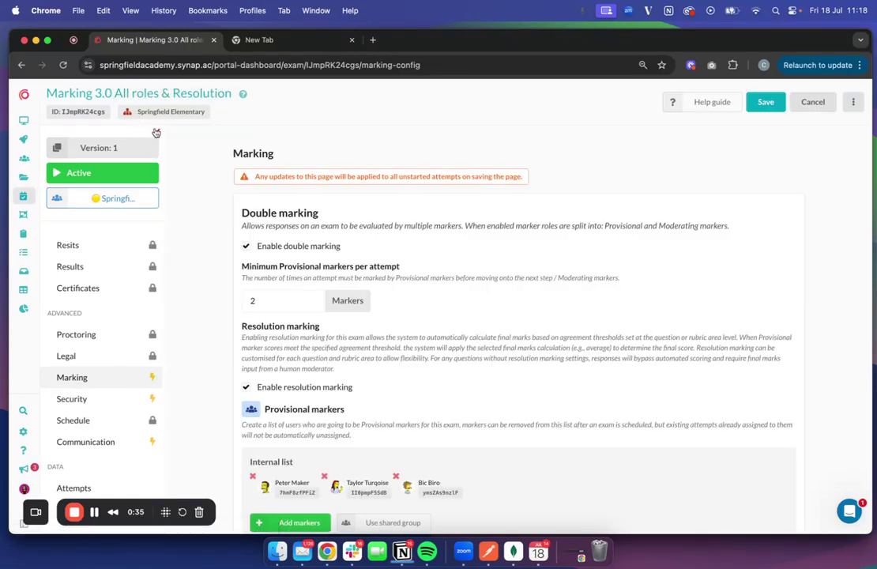
{"action": "left_click", "coordinate": [158, 132]}
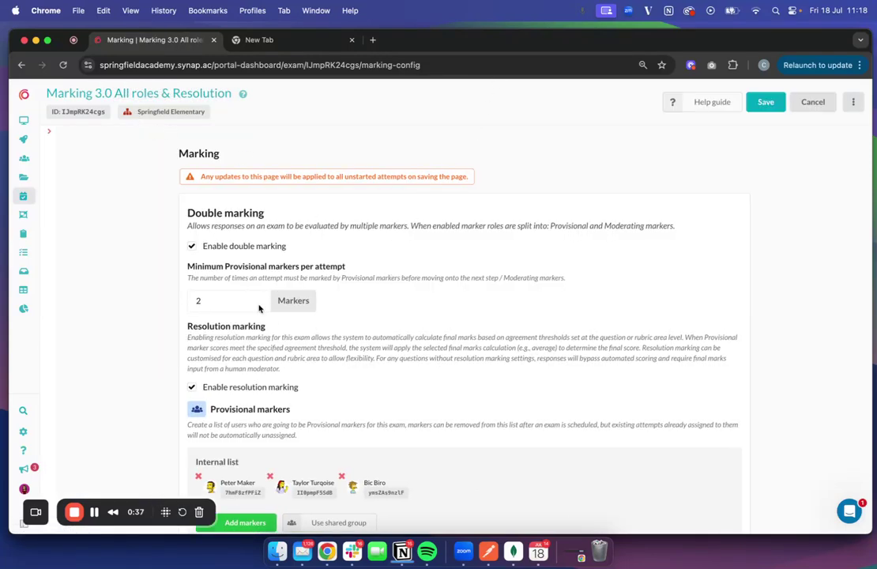
{"action": "left_click", "coordinate": [49, 132]}
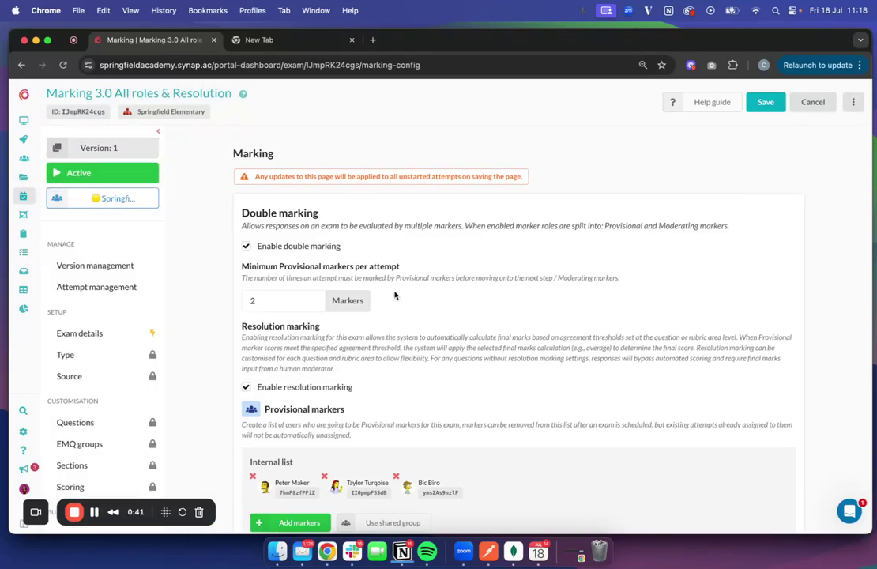
Examine the Moderating and Escalation marker settings, including moderator escalation permission, marker allocation and the list of escalation reasons.
{"action": "scroll", "coordinate": [395, 296], "scroll_direction": "down", "scroll_amount": 15}
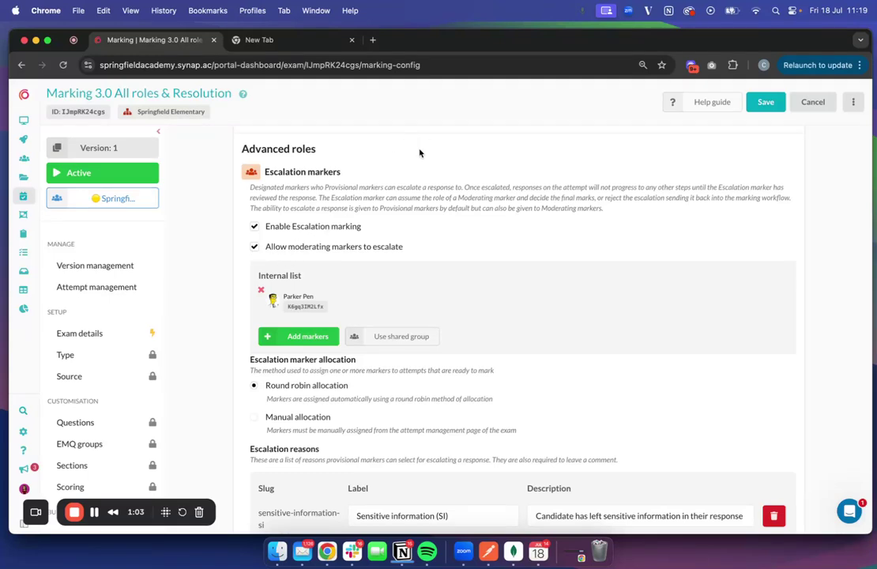
{"action": "scroll", "coordinate": [415, 474], "scroll_direction": "down", "scroll_amount": 4}
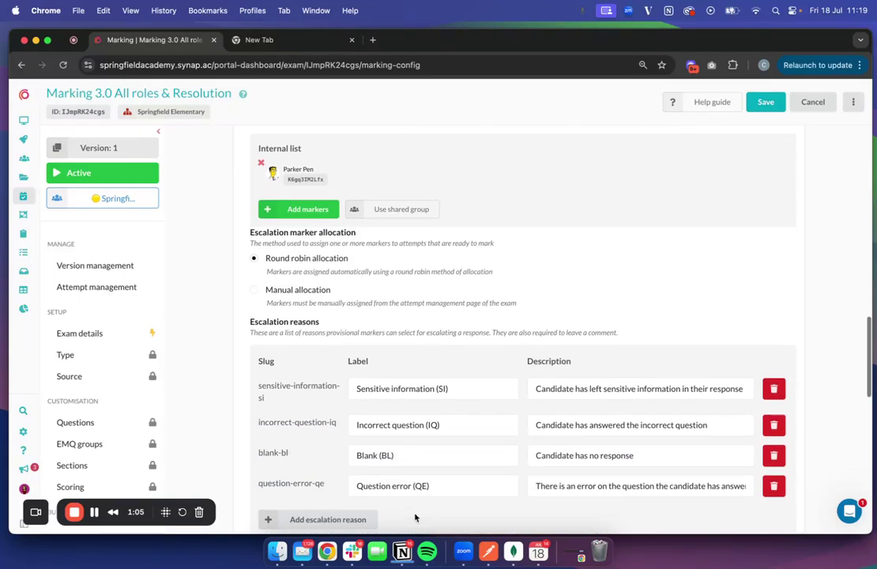
{"action": "scroll", "coordinate": [415, 518], "scroll_direction": "down", "scroll_amount": 1}
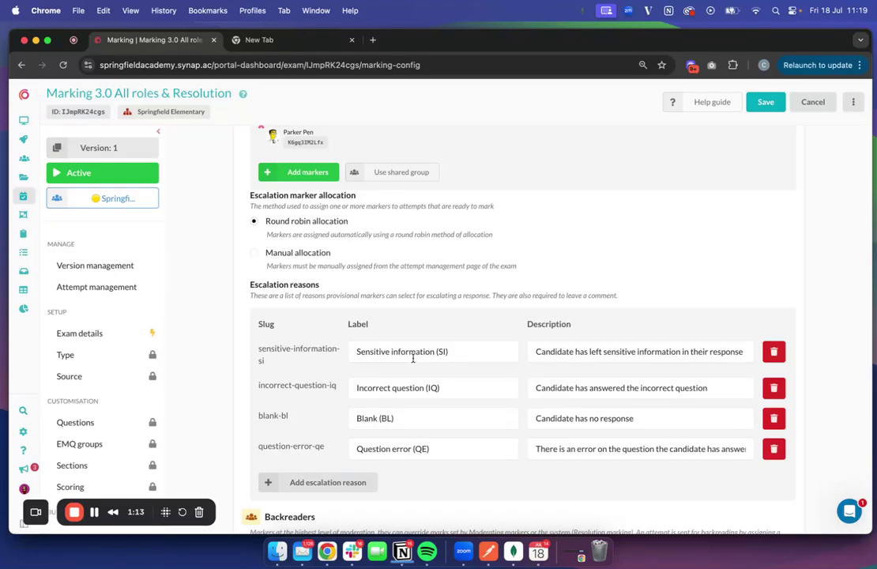
{"action": "scroll", "coordinate": [455, 233], "scroll_direction": "up", "scroll_amount": 3}
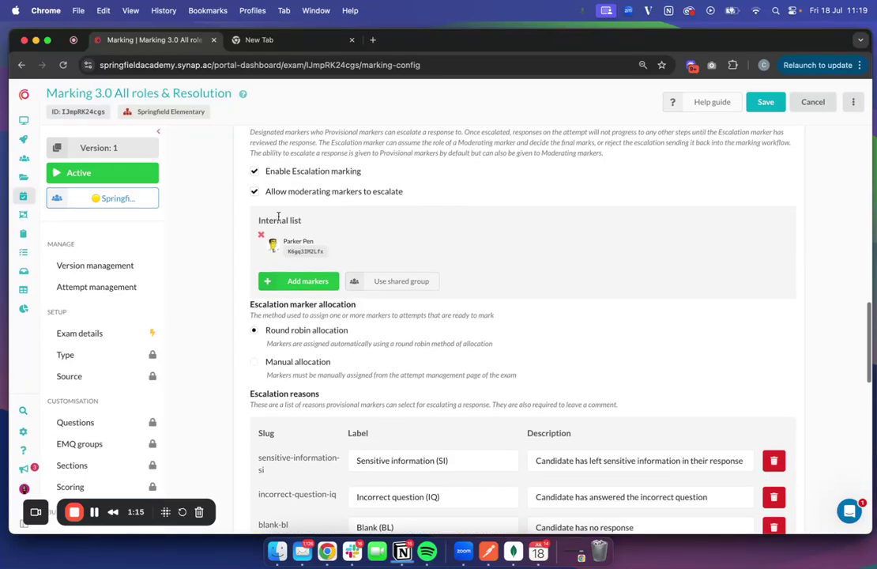
{"action": "scroll", "coordinate": [314, 291], "scroll_direction": "up", "scroll_amount": 8}
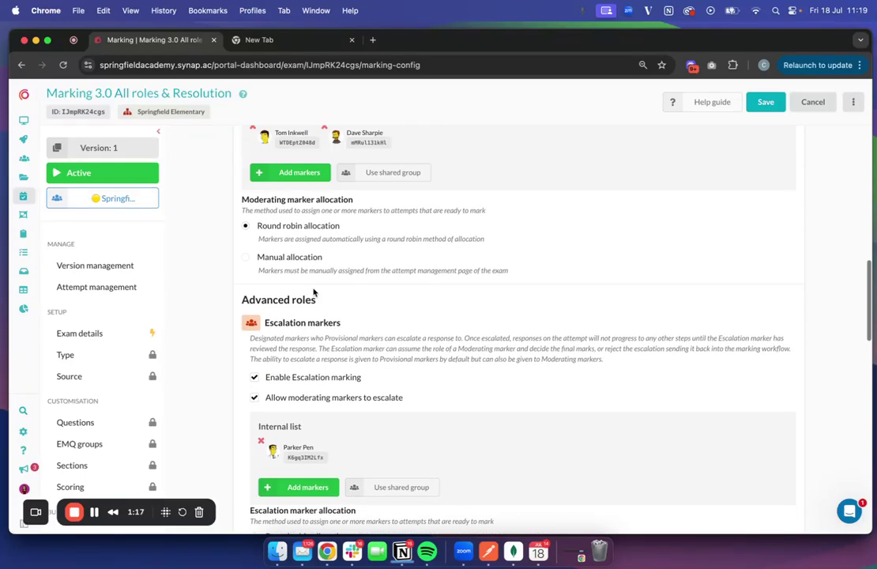
{"action": "scroll", "coordinate": [313, 291], "scroll_direction": "up", "scroll_amount": 2}
{"action": "scroll", "coordinate": [314, 278], "scroll_direction": "down", "scroll_amount": 13}
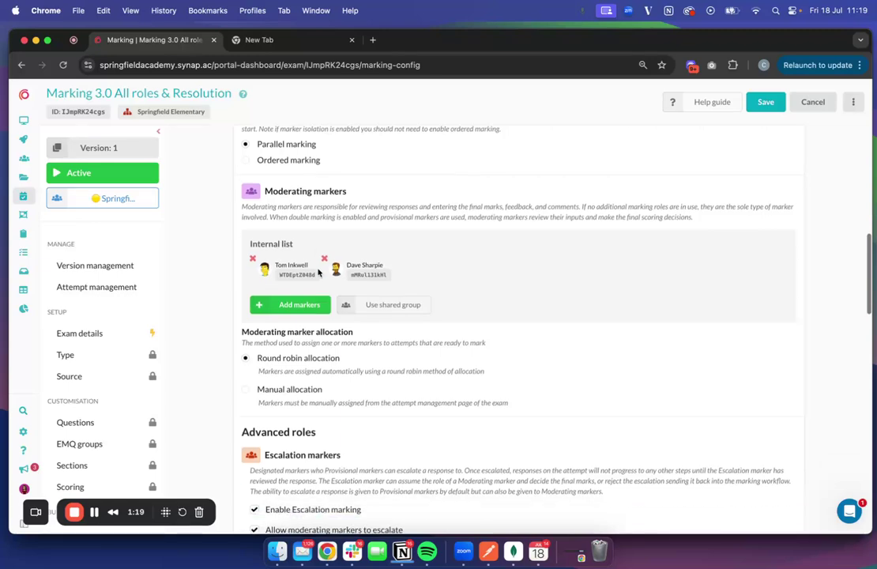
{"action": "scroll", "coordinate": [318, 270], "scroll_direction": "down", "scroll_amount": 2}
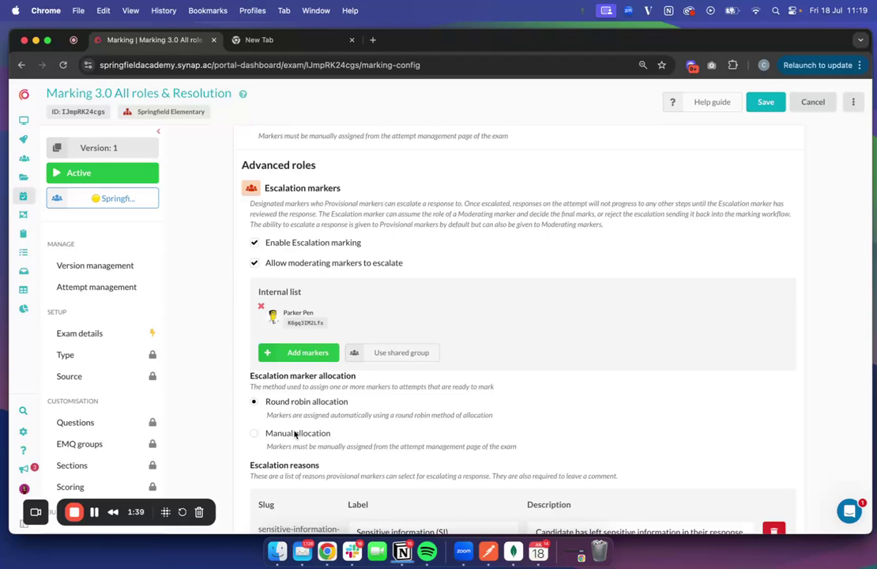
{"action": "scroll", "coordinate": [294, 433], "scroll_direction": "down", "scroll_amount": 1}
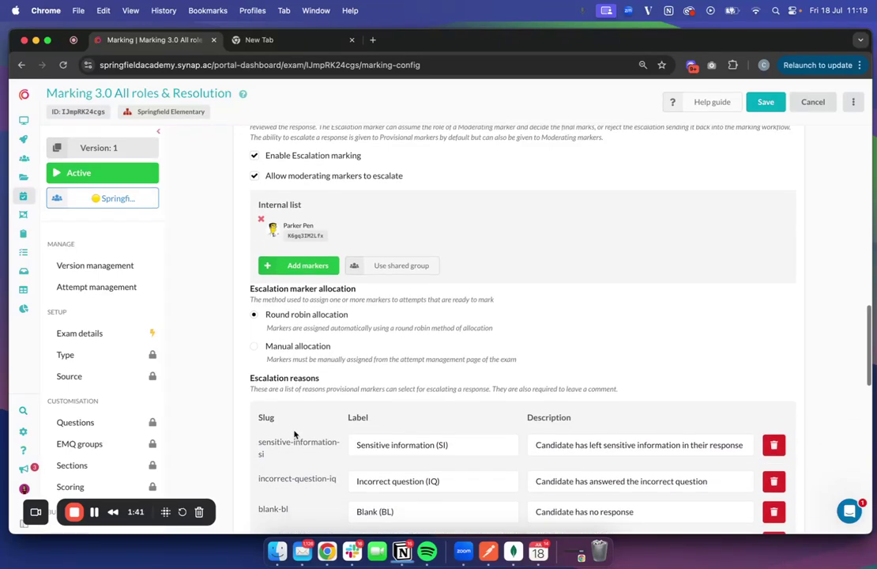
{"action": "scroll", "coordinate": [295, 433], "scroll_direction": "down", "scroll_amount": 5}
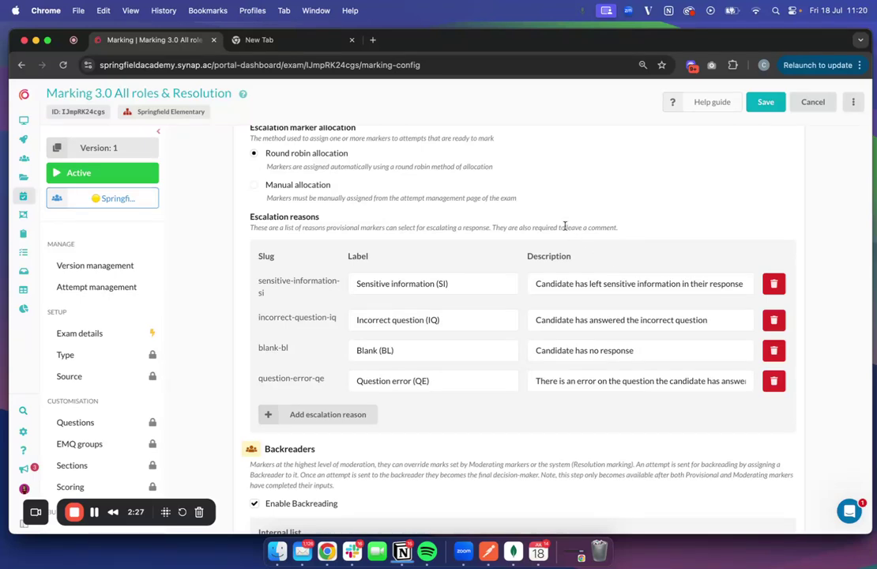
Return to the exam's attempt management, then switch to the browser window showing the Marker's Inbox.
{"action": "left_click", "coordinate": [110, 290]}
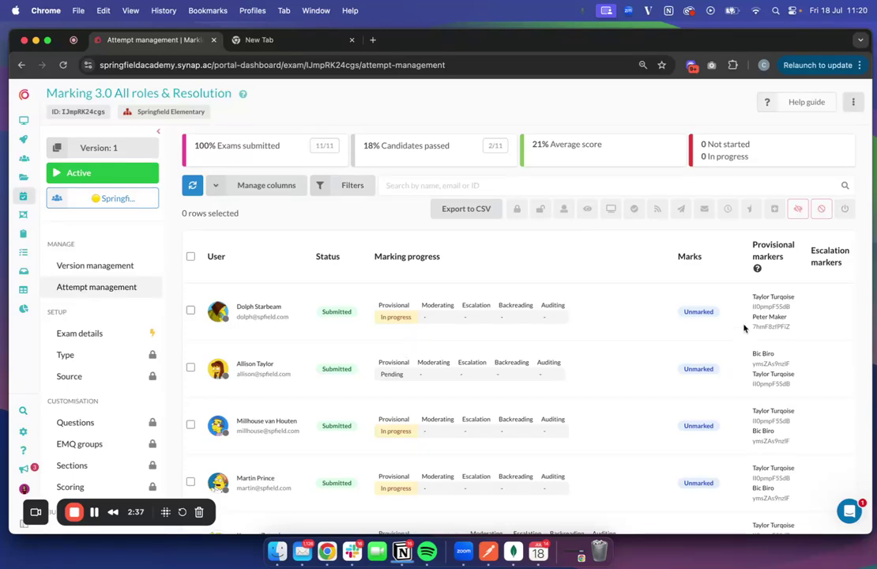
{"action": "key", "text": "ctrl+Up"}
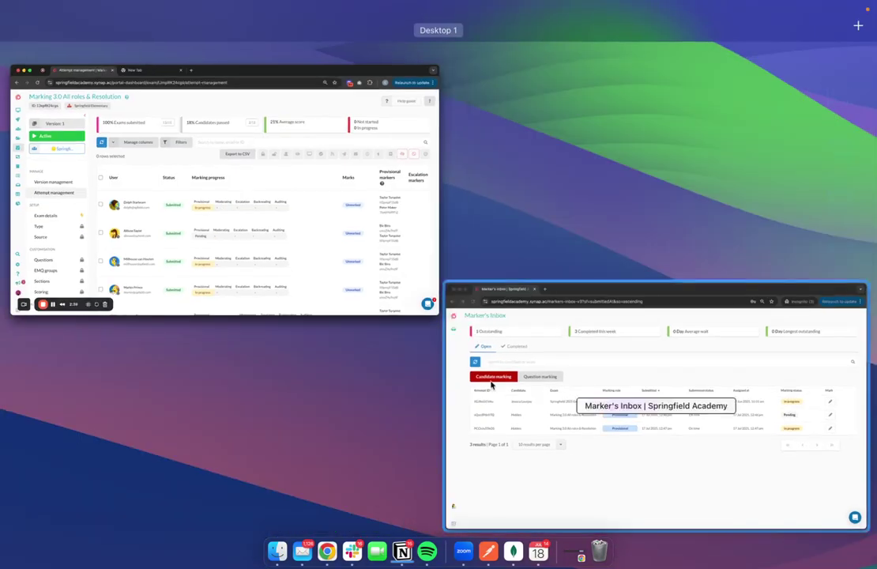
{"action": "left_click", "coordinate": [449, 340]}
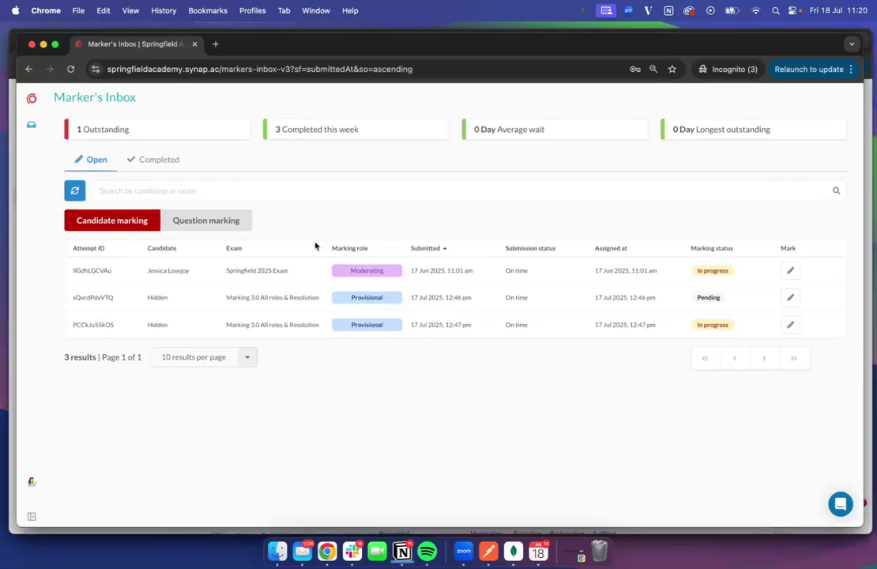
Check the signed-in marker account and continue the in-progress provisional marking session for the Marking 3.0 All roles & Resolution exam.
{"action": "left_click", "coordinate": [31, 482]}
{"action": "left_click", "coordinate": [218, 403]}
{"action": "left_click", "coordinate": [790, 326]}
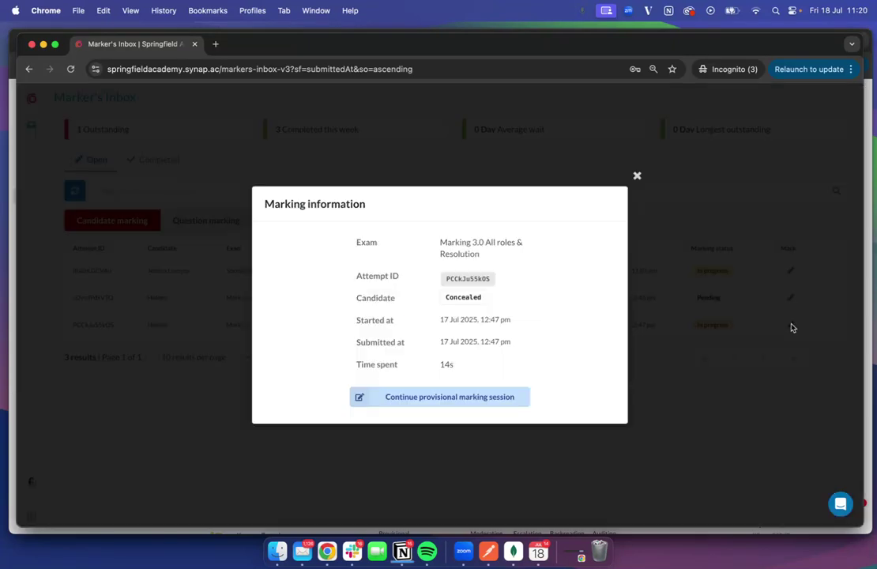
{"action": "left_click", "coordinate": [513, 395]}
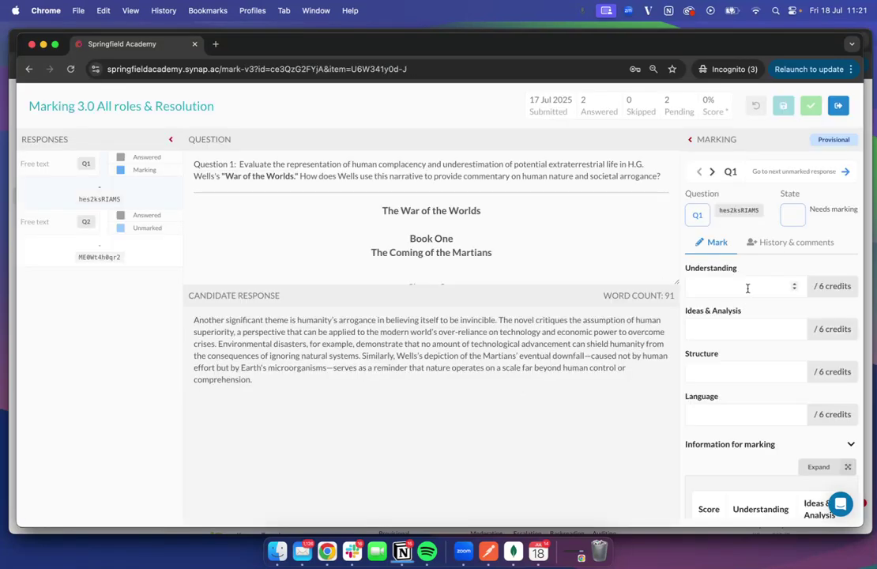
Mark Question 1 with Understanding 6, Ideas & Analysis 6, Structure 5 and Language 5, and save the marks.
{"action": "left_click", "coordinate": [731, 279]}
{"action": "type", "text": "6"}
{"action": "left_click", "coordinate": [711, 329]}
{"action": "type", "text": "6"}
{"action": "left_click", "coordinate": [711, 372]}
{"action": "type", "text": "5"}
{"action": "left_click", "coordinate": [709, 416]}
{"action": "type", "text": "5"}
{"action": "left_click", "coordinate": [783, 106]}
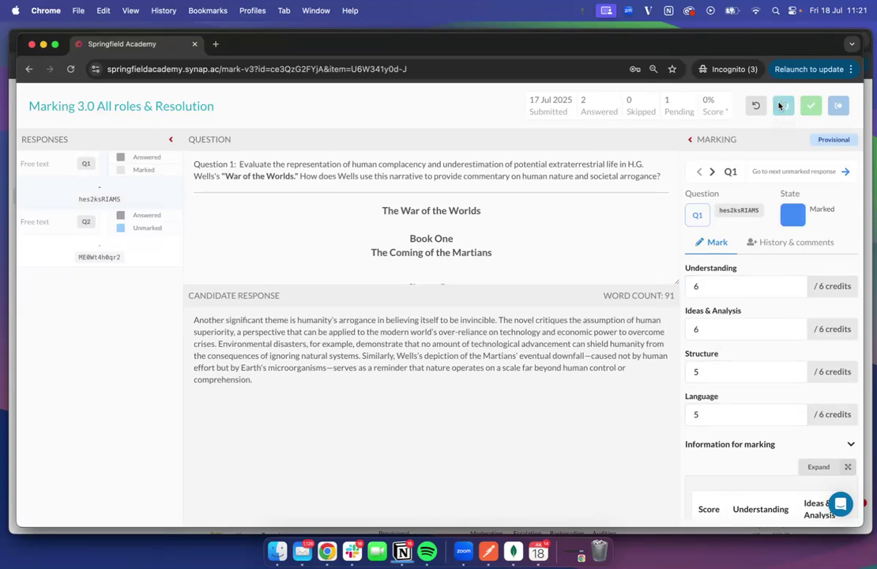
Escalate the Question 2 response with reason Sensitive information (SI) and the comment "Candidate said their name".
{"action": "left_click", "coordinate": [139, 240]}
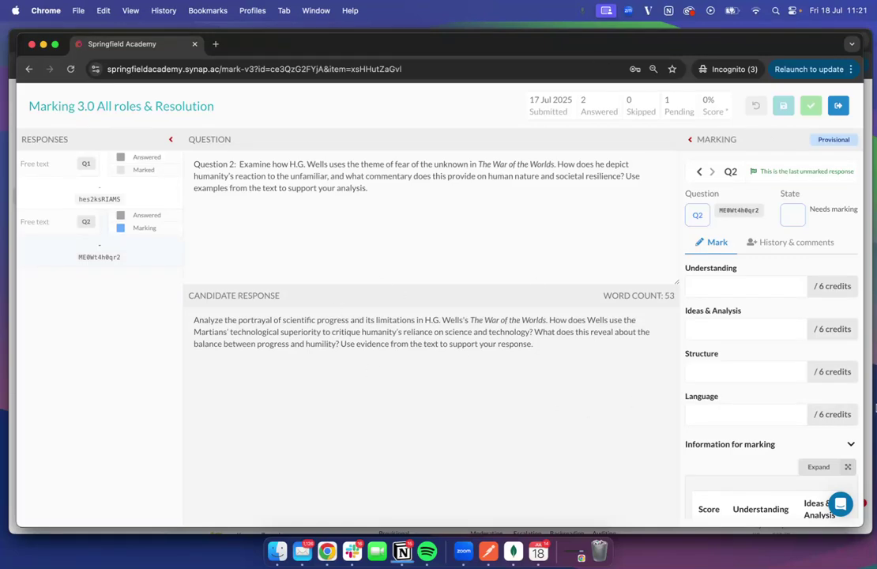
{"action": "scroll", "coordinate": [741, 447], "scroll_direction": "down", "scroll_amount": 10}
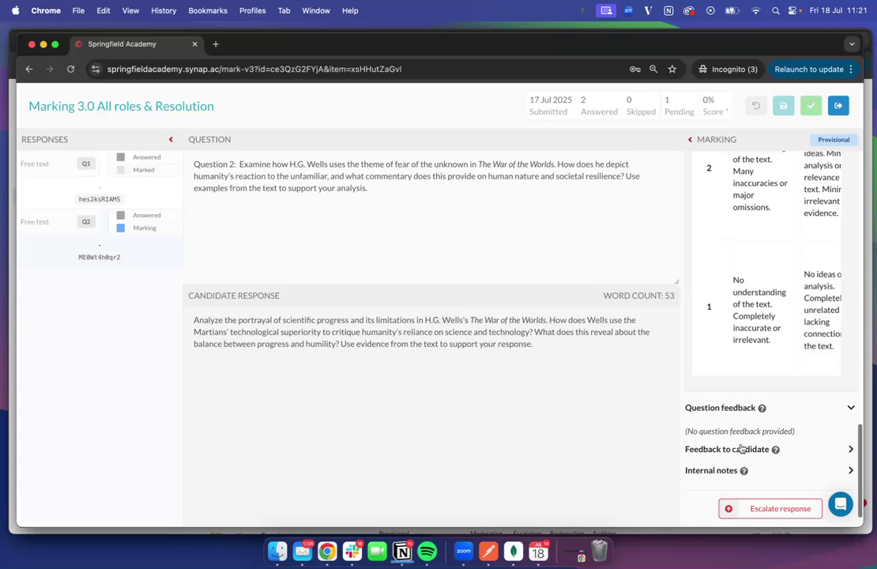
{"action": "left_click", "coordinate": [771, 509]}
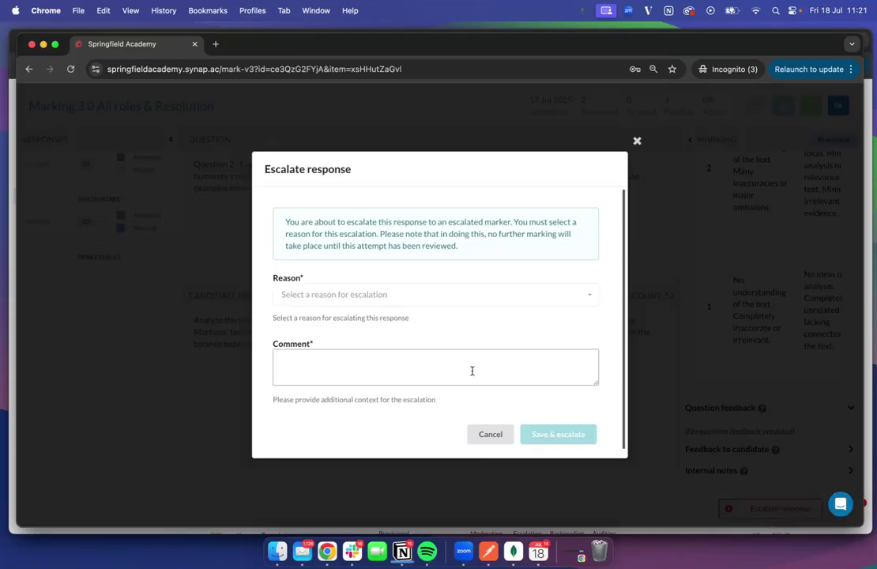
{"action": "left_click", "coordinate": [390, 295]}
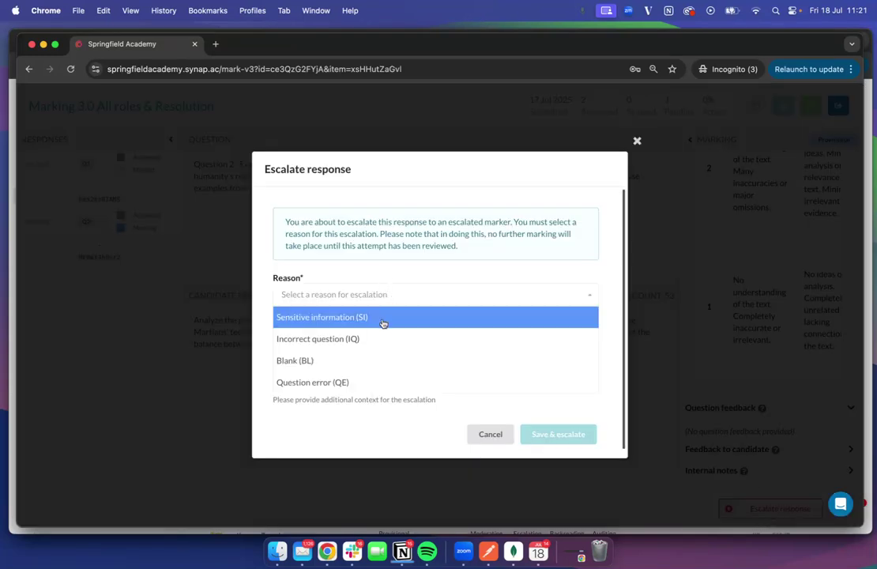
{"action": "left_click", "coordinate": [382, 319]}
{"action": "left_click", "coordinate": [373, 362]}
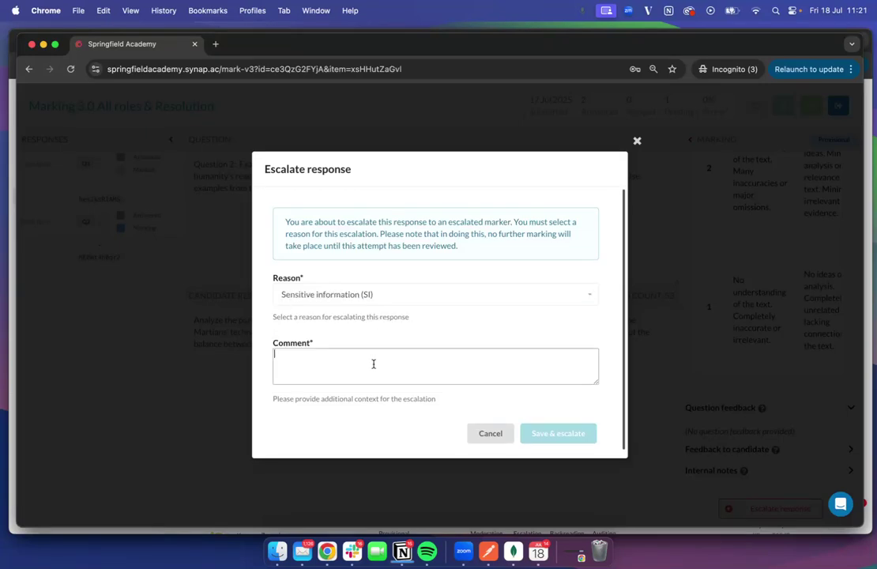
{"action": "type", "text": "Candidate said their name"}
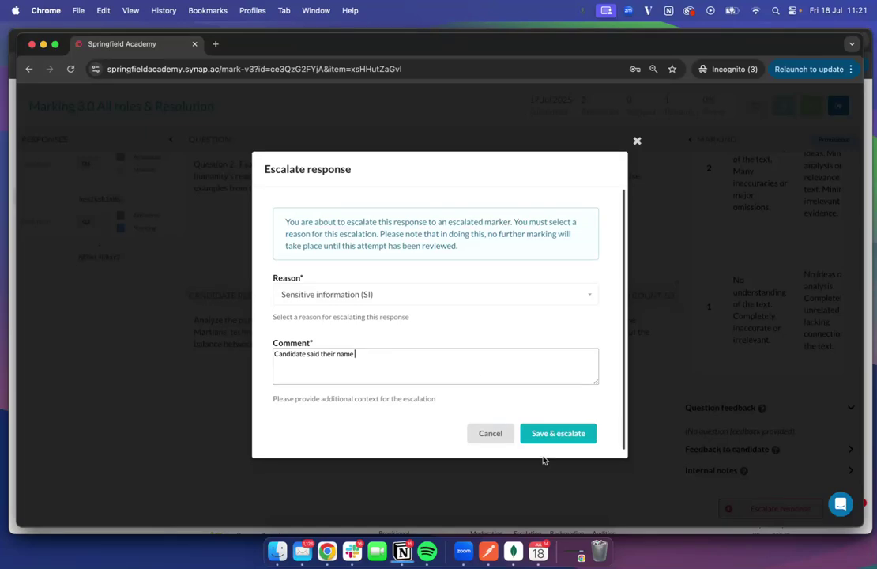
{"action": "left_click", "coordinate": [564, 434]}
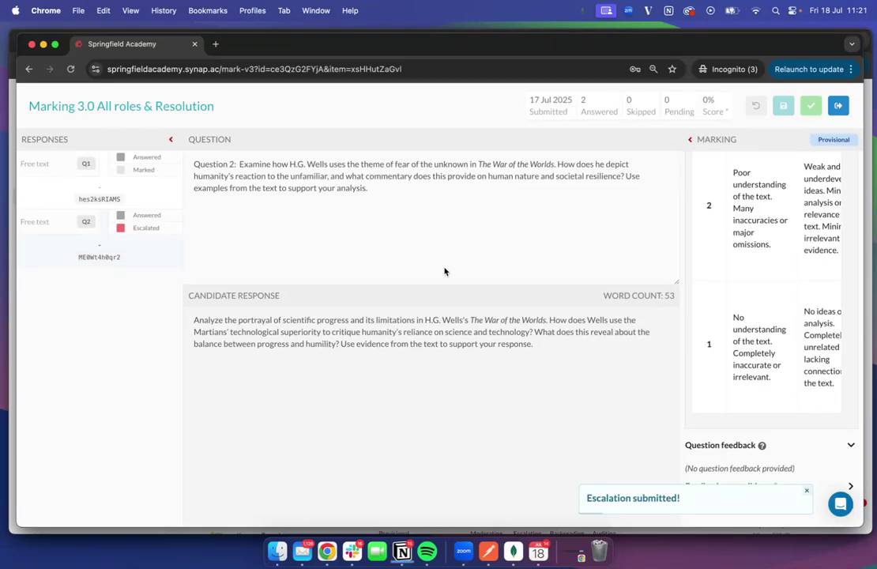
View the escalation information recorded for the Question 2 response.
{"action": "scroll", "coordinate": [731, 404], "scroll_direction": "up", "scroll_amount": 5}
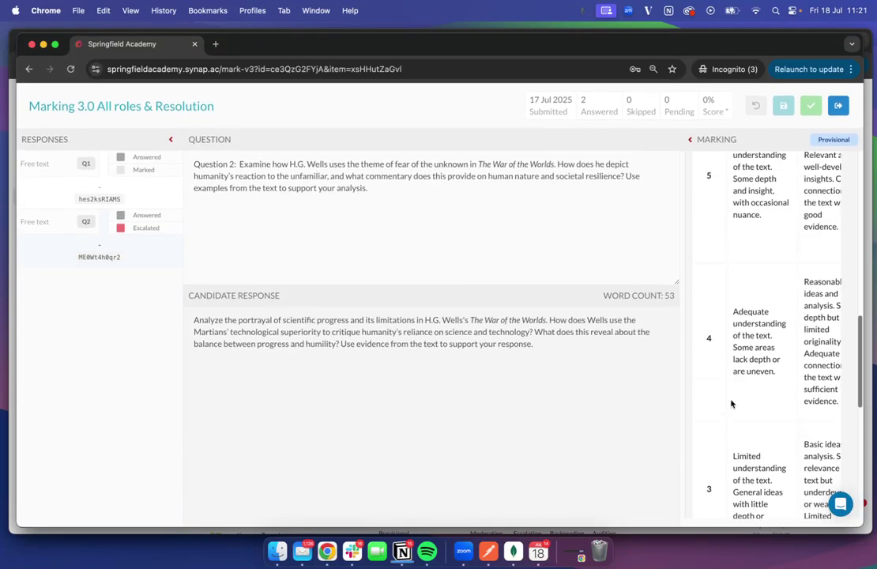
{"action": "scroll", "coordinate": [731, 404], "scroll_direction": "up", "scroll_amount": 10}
{"action": "left_click", "coordinate": [754, 300]}
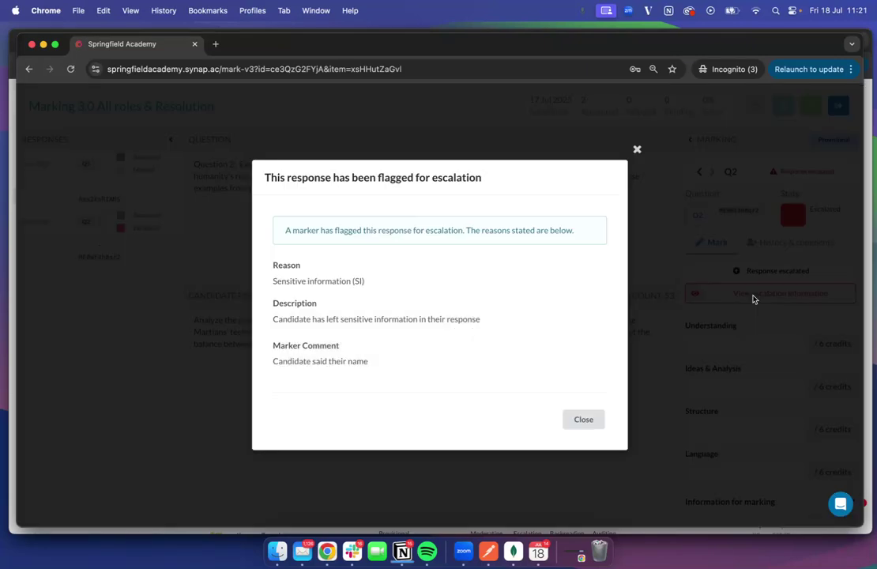
Close the Question 2 escalation information and leave the provisional marking session.
{"action": "left_click", "coordinate": [638, 150]}
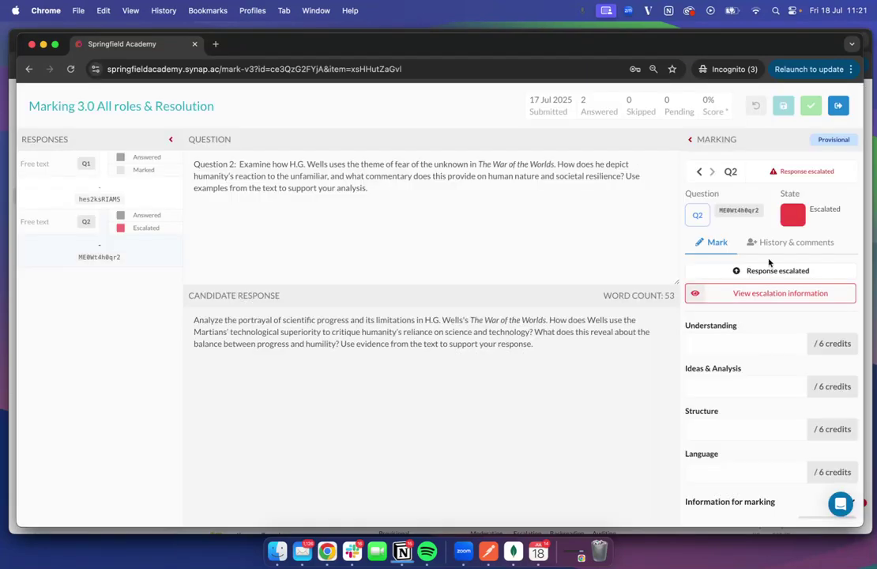
{"action": "double_click", "coordinate": [814, 114]}
{"action": "left_click", "coordinate": [839, 110]}
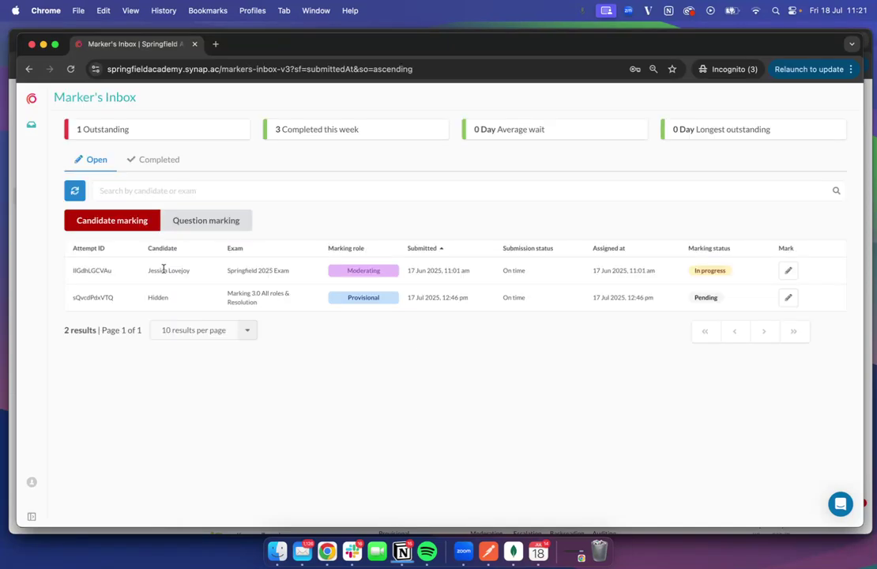
Review the completed candidate marking in the marker's inbox and log out of the provisional marker account.
{"action": "left_click", "coordinate": [158, 164]}
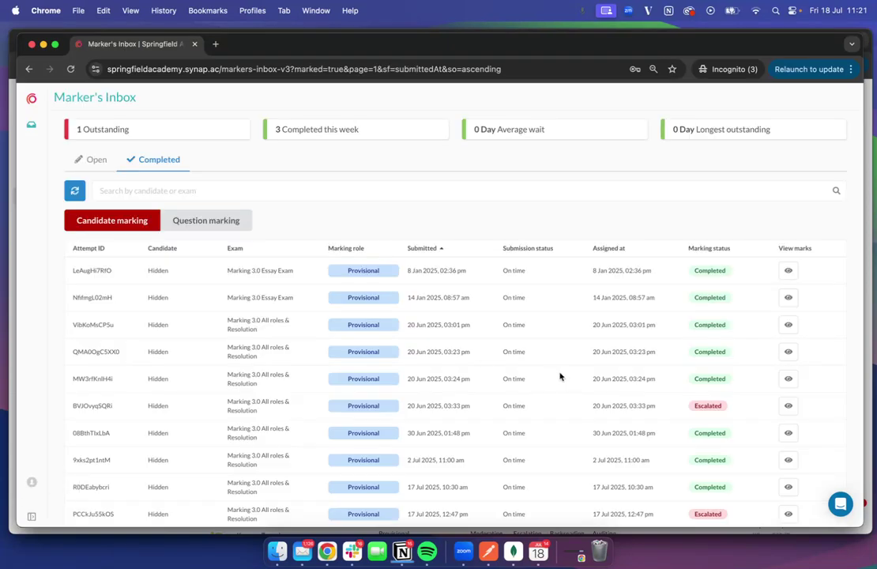
{"action": "scroll", "coordinate": [729, 415], "scroll_direction": "down", "scroll_amount": 2}
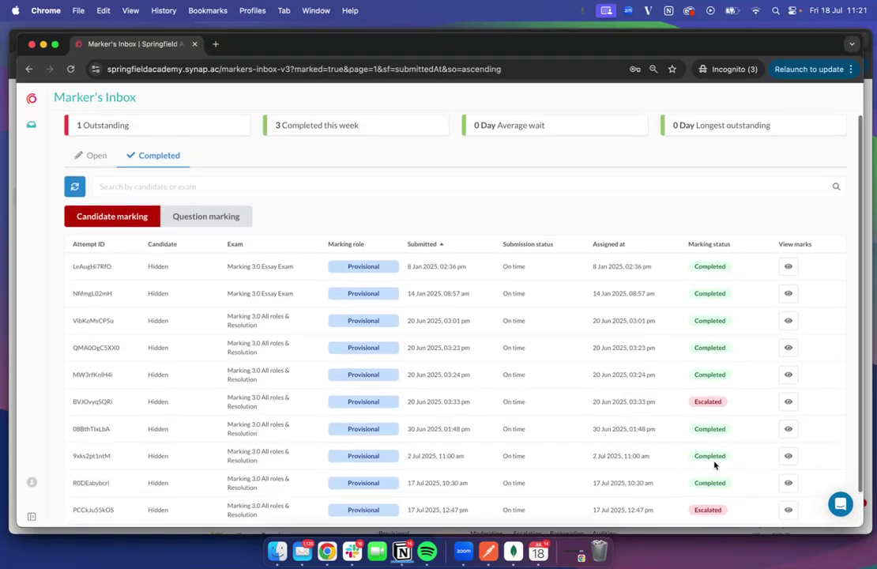
{"action": "left_click", "coordinate": [33, 482]}
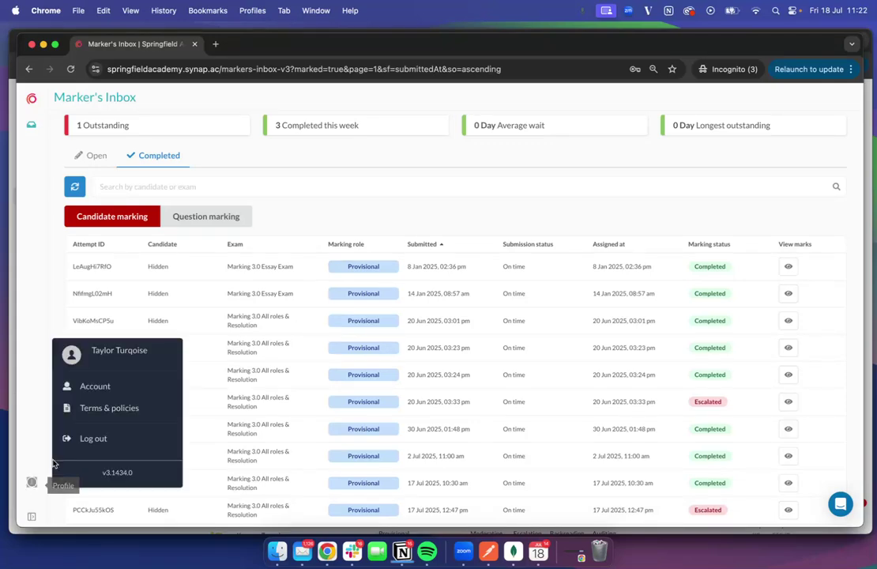
{"action": "left_click", "coordinate": [93, 438]}
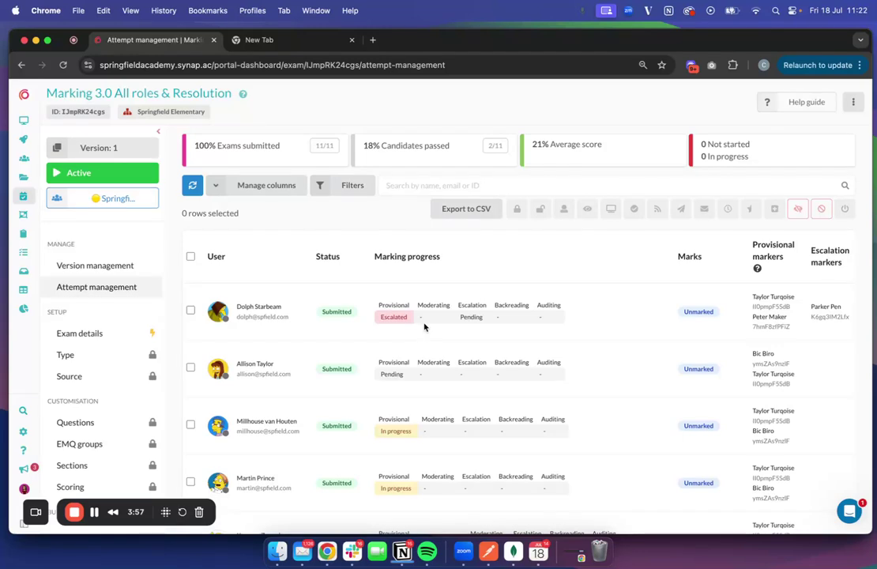
Copy the first attempt's exam link into the empty tab to check its attempt ID, and review its marking progress and markers.
{"action": "scroll", "coordinate": [398, 324], "scroll_direction": "right", "scroll_amount": 5}
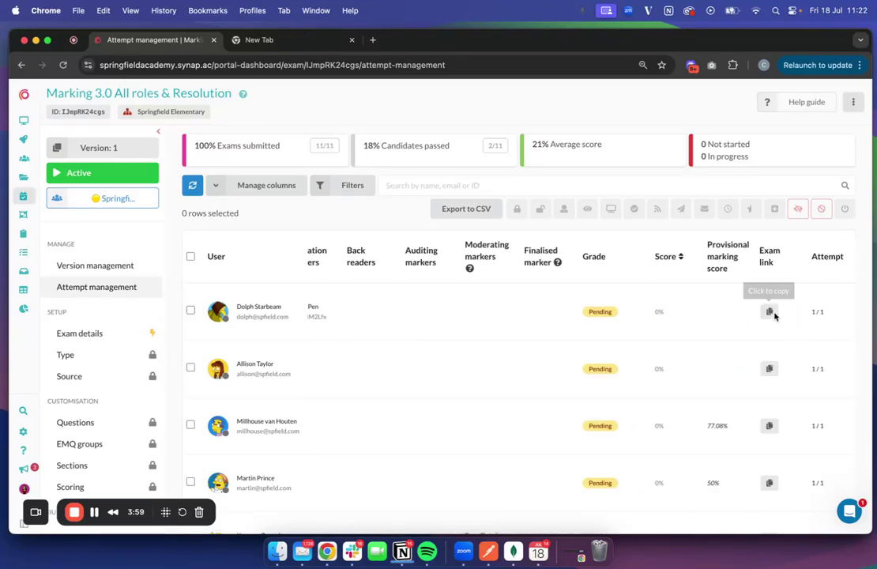
{"action": "left_click", "coordinate": [770, 311]}
{"action": "left_click", "coordinate": [308, 46]}
{"action": "key", "text": "super+v"}
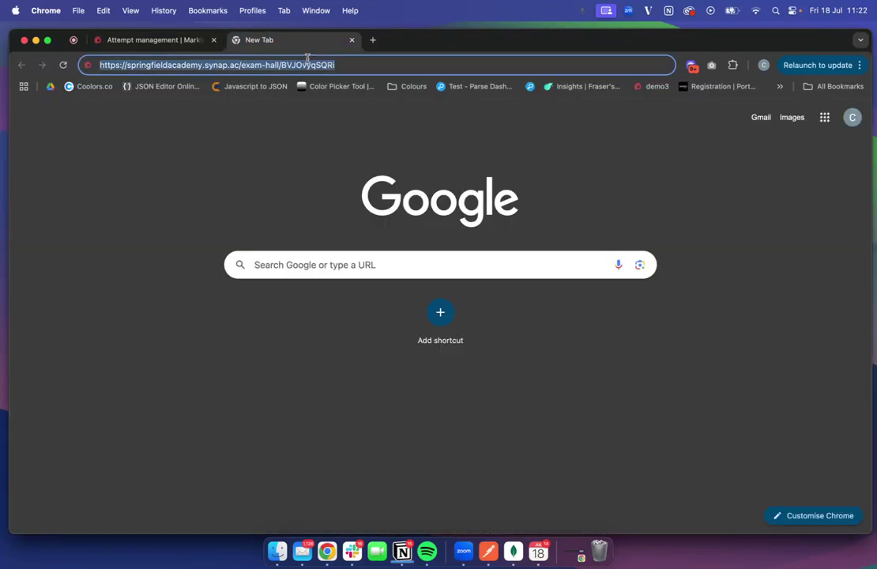
{"action": "key", "text": "super+v"}
{"action": "left_click", "coordinate": [108, 39]}
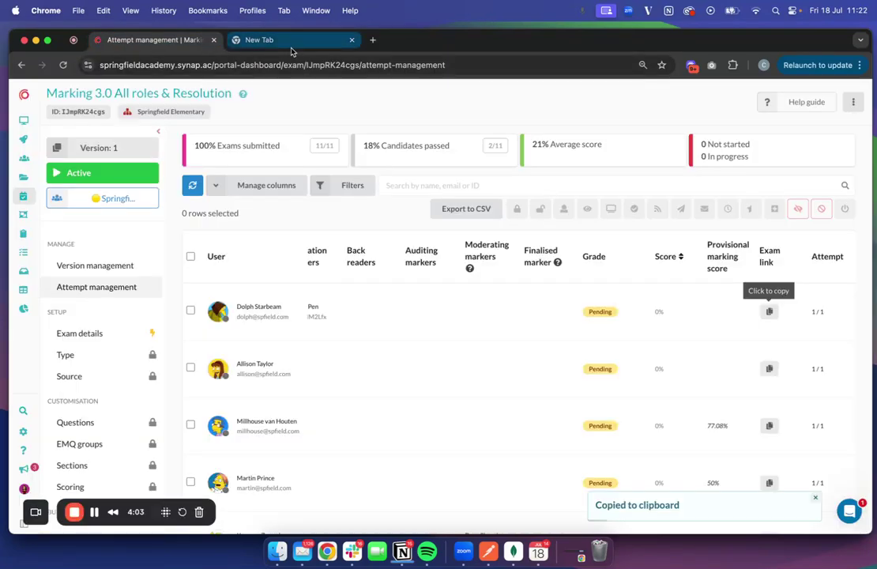
{"action": "left_click", "coordinate": [252, 42]}
{"action": "double_click", "coordinate": [305, 65]}
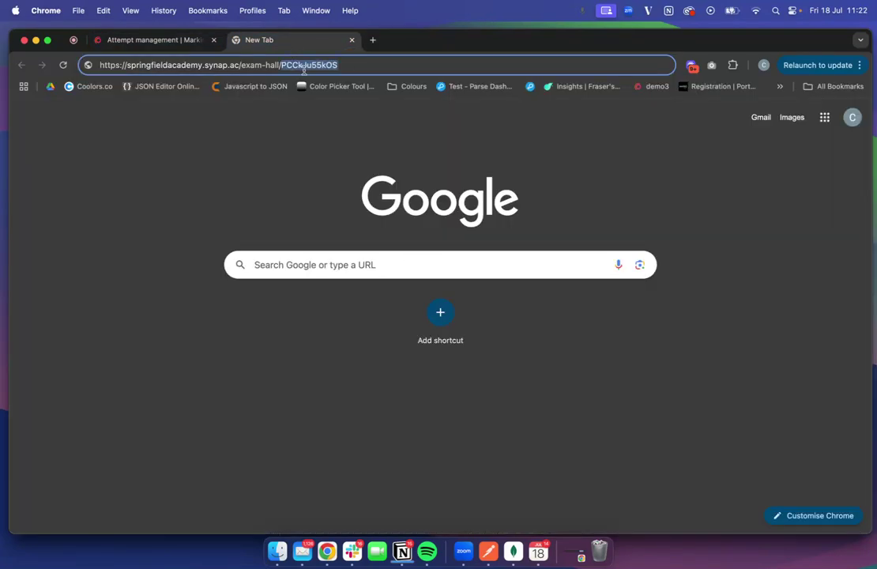
{"action": "left_click", "coordinate": [144, 36]}
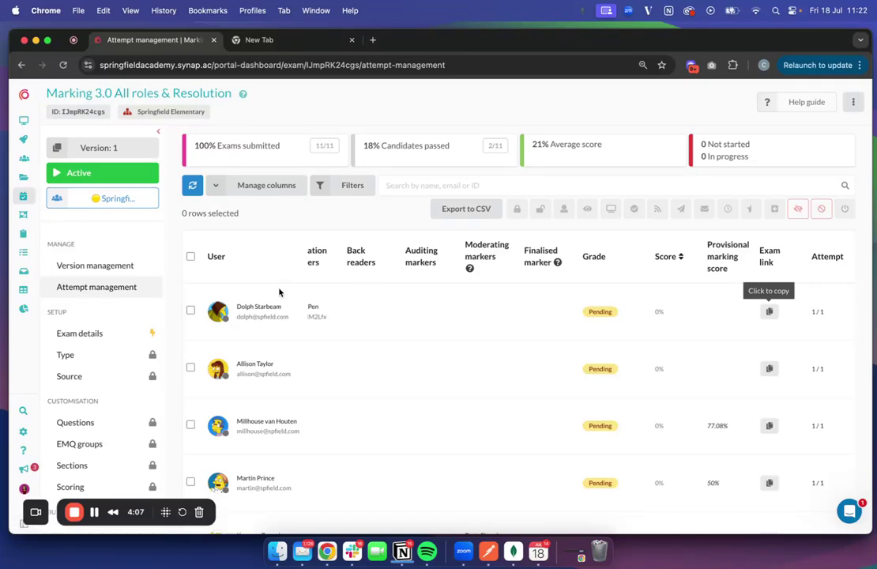
{"action": "scroll", "coordinate": [664, 328], "scroll_direction": "right", "scroll_amount": 5}
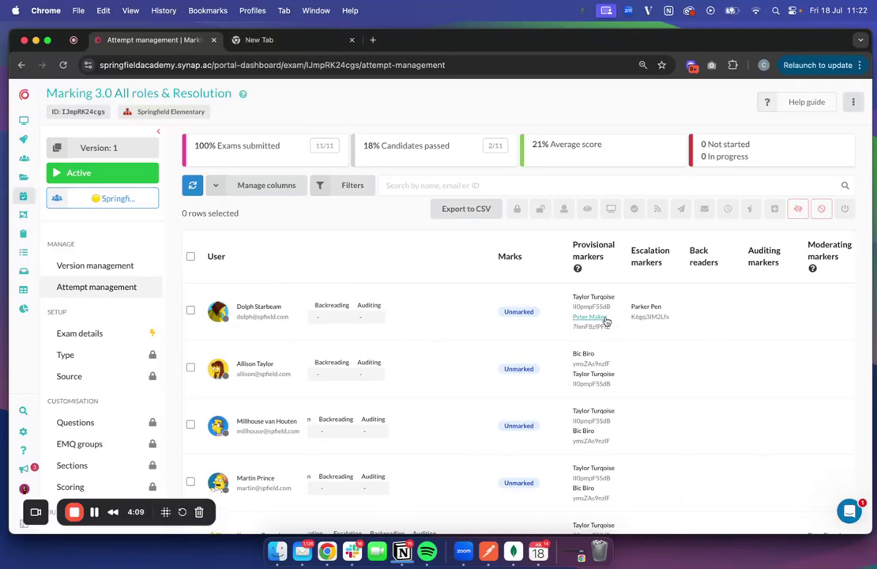
{"action": "scroll", "coordinate": [454, 309], "scroll_direction": "left", "scroll_amount": 5}
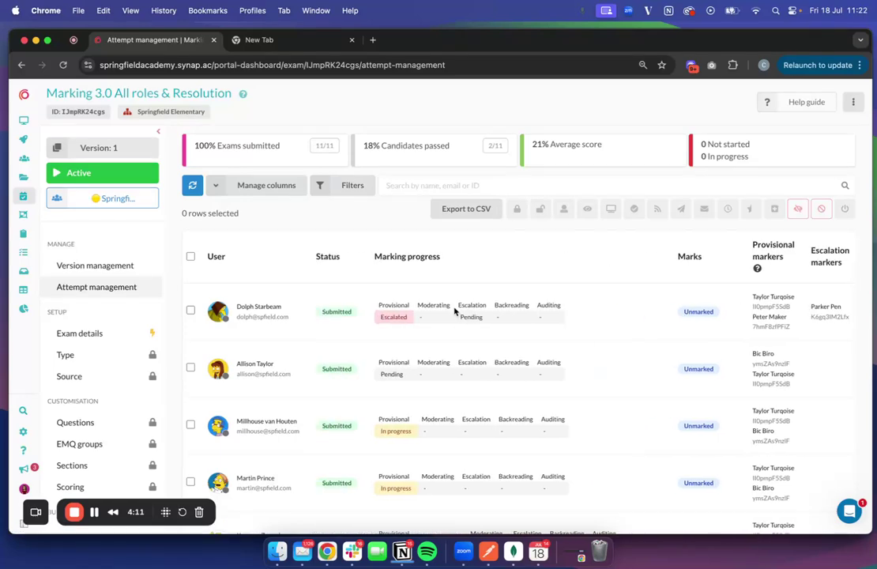
Switch to the incognito browser window and log in to the portal with the escalation marker's email and password.
{"action": "left_click", "coordinate": [328, 552]}
{"action": "left_click", "coordinate": [592, 435]}
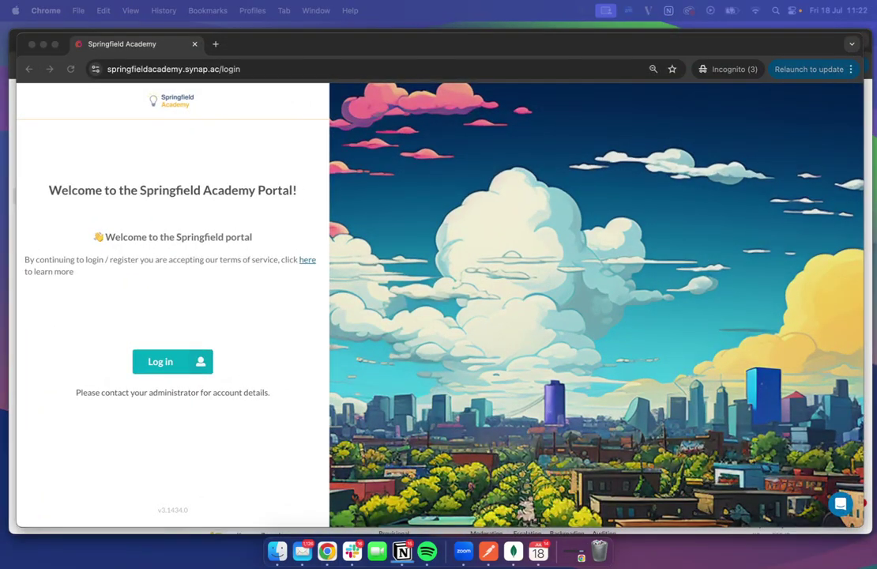
{"action": "left_click", "coordinate": [155, 364]}
{"action": "left_click", "coordinate": [110, 260]}
{"action": "key", "text": "super+v"}
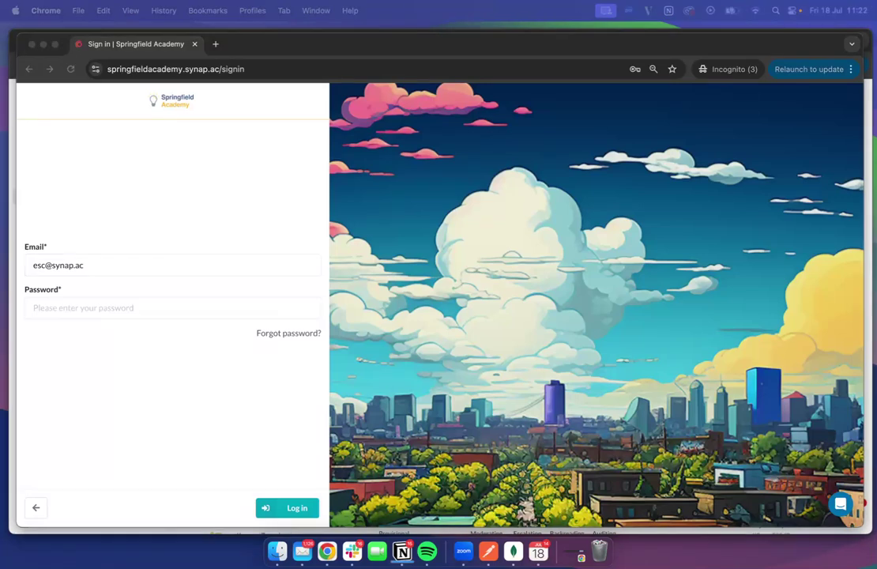
{"action": "left_click", "coordinate": [124, 274]}
{"action": "left_click", "coordinate": [124, 305]}
{"action": "key", "text": "super+v"}
{"action": "key", "text": "Return"}
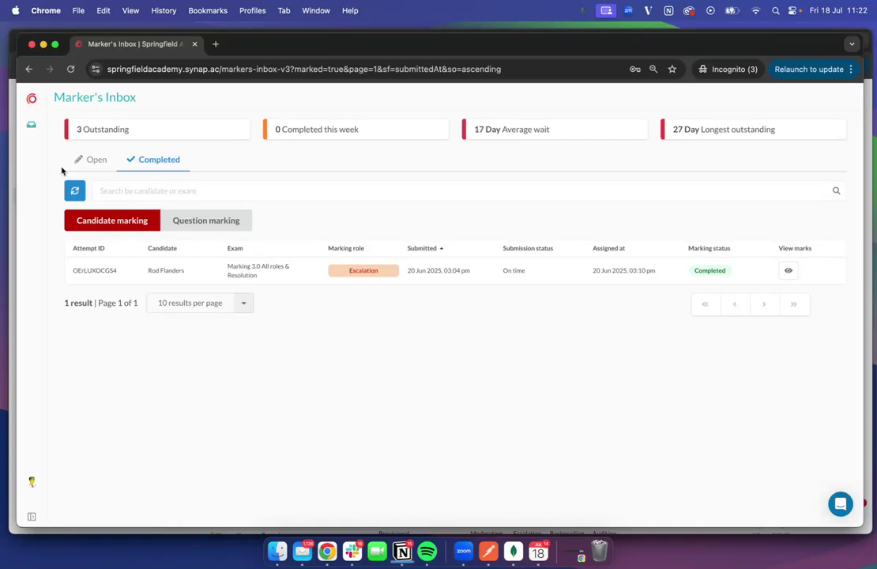
Start the escalation marking session for the open attempt submitted 17 Jul 2025 at 12:47 pm.
{"action": "left_click", "coordinate": [92, 161]}
{"action": "left_click_drag", "start_coordinate": [19, 36], "coordinate": [53, 32]}
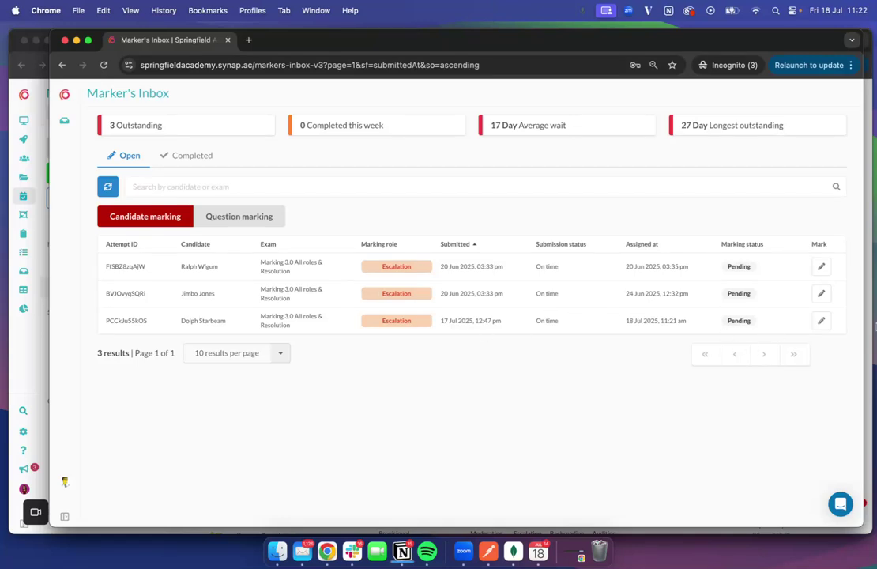
{"action": "left_click", "coordinate": [822, 321]}
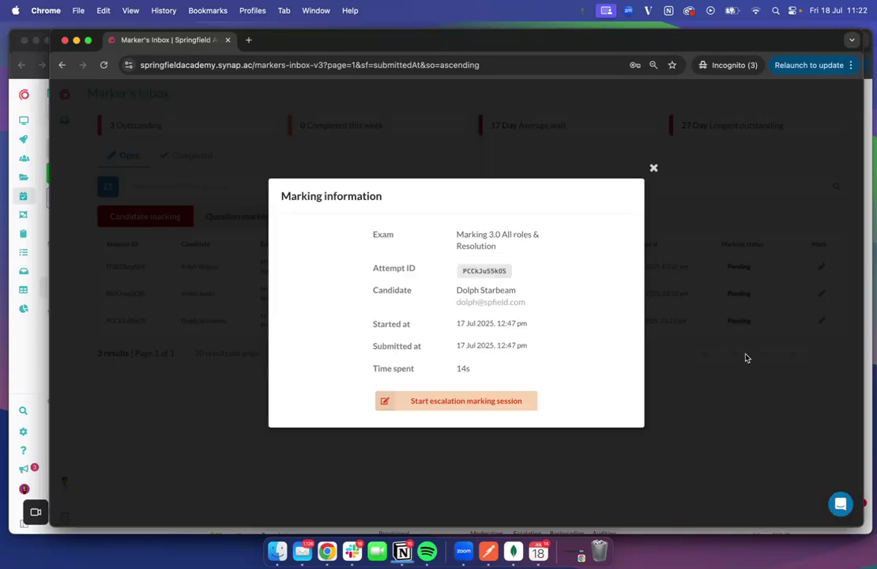
{"action": "left_click", "coordinate": [517, 408]}
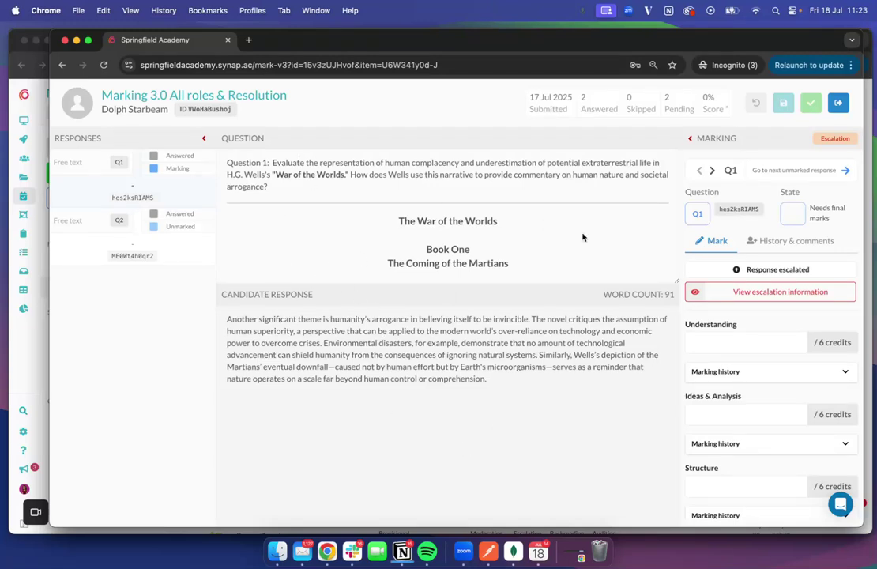
View the escalation information for Question 1 and Question 2 and close it.
{"action": "left_click", "coordinate": [720, 299]}
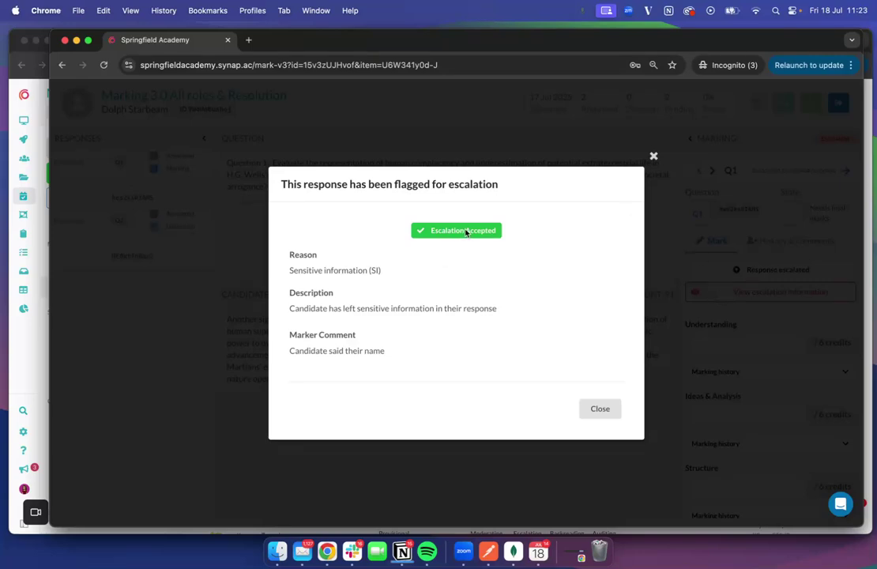
{"action": "left_click", "coordinate": [608, 413]}
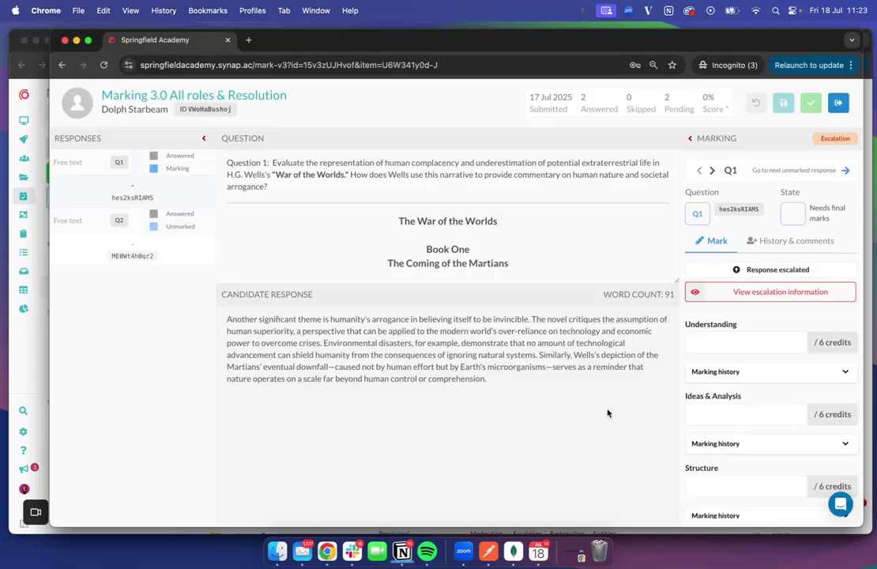
{"action": "left_click", "coordinate": [153, 223]}
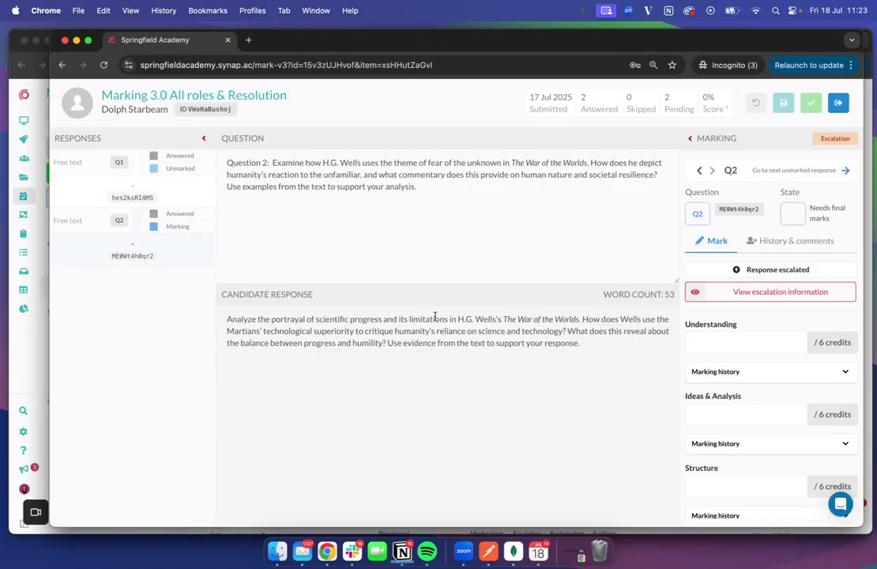
{"action": "left_click", "coordinate": [743, 291]}
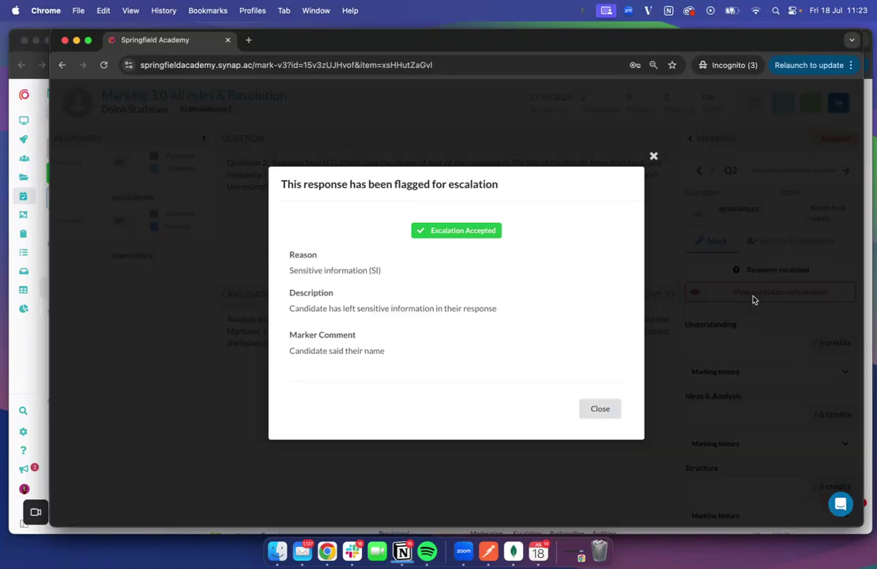
{"action": "left_click", "coordinate": [653, 158]}
Mark Question 2 with 5 credits each for Understanding, Ideas & Analysis, Structure and Language.
{"action": "scroll", "coordinate": [751, 320], "scroll_direction": "down", "scroll_amount": 10}
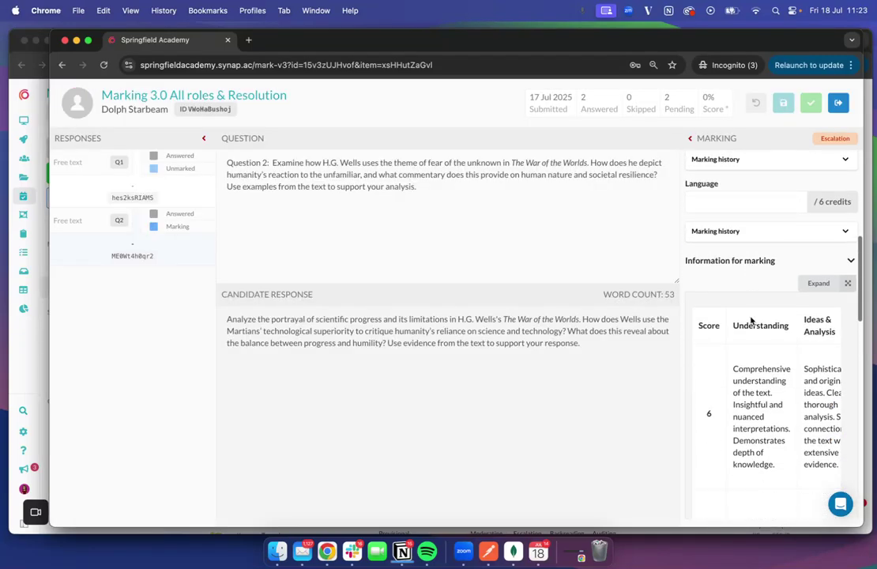
{"action": "scroll", "coordinate": [751, 321], "scroll_direction": "up", "scroll_amount": 6}
{"action": "scroll", "coordinate": [751, 320], "scroll_direction": "up", "scroll_amount": 5}
{"action": "left_click", "coordinate": [757, 342]}
{"action": "type", "text": "5"}
{"action": "left_click", "coordinate": [698, 414]}
{"action": "type", "text": "5"}
{"action": "left_click", "coordinate": [698, 487]}
{"action": "type", "text": "5"}
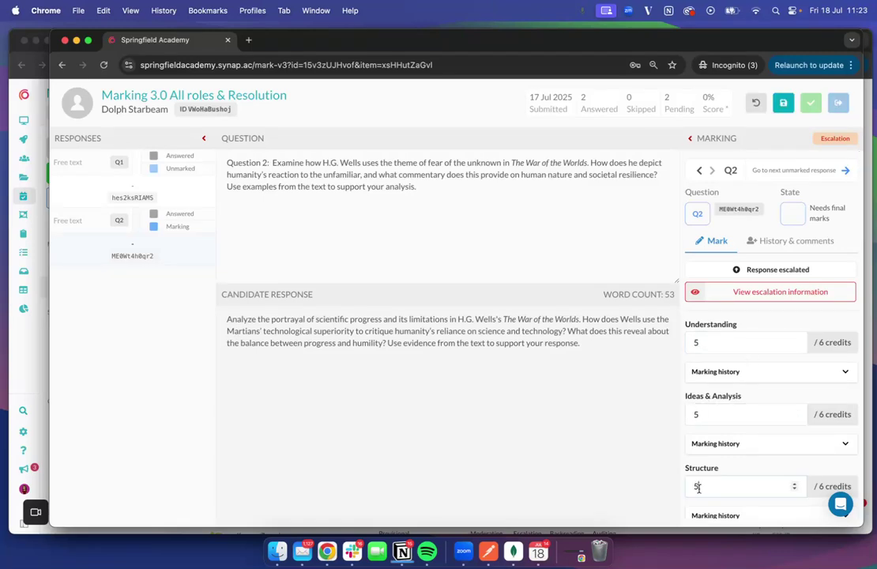
{"action": "scroll", "coordinate": [699, 487], "scroll_direction": "down", "scroll_amount": 4}
{"action": "left_click", "coordinate": [730, 251]}
{"action": "type", "text": "5"}
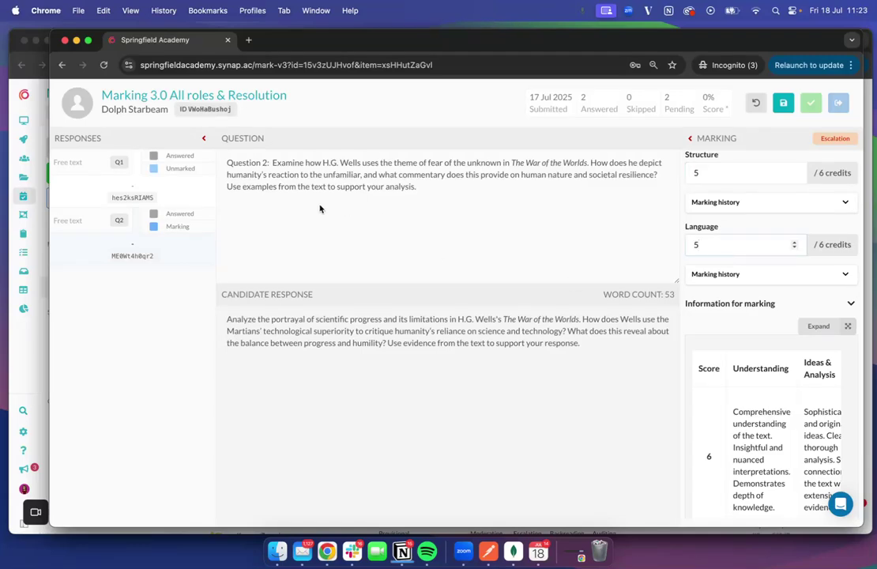
Mark Question 1 with 6 credits each for Understanding, Ideas & Analysis, Structure and Language, and save the marks.
{"action": "left_click", "coordinate": [164, 181]}
{"action": "scroll", "coordinate": [840, 230], "scroll_direction": "up", "scroll_amount": 2}
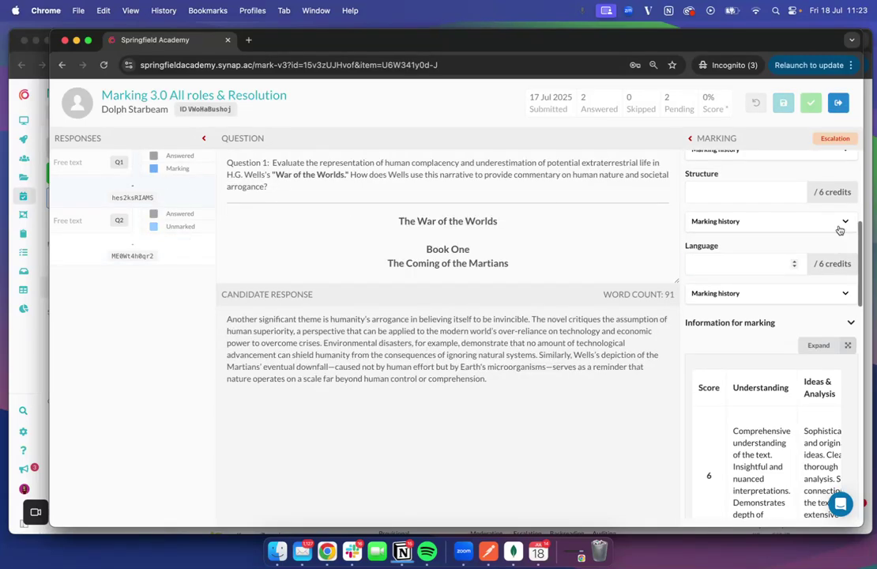
{"action": "scroll", "coordinate": [840, 230], "scroll_direction": "up", "scroll_amount": 5}
{"action": "left_click", "coordinate": [713, 343]}
{"action": "type", "text": "6"}
{"action": "left_click", "coordinate": [713, 413]}
{"action": "type", "text": "6"}
{"action": "left_click", "coordinate": [703, 486]}
{"action": "type", "text": "6"}
{"action": "scroll", "coordinate": [702, 487], "scroll_direction": "down", "scroll_amount": 2}
{"action": "left_click", "coordinate": [713, 418]}
{"action": "type", "text": "6"}
{"action": "scroll", "coordinate": [713, 418], "scroll_direction": "down", "scroll_amount": 10}
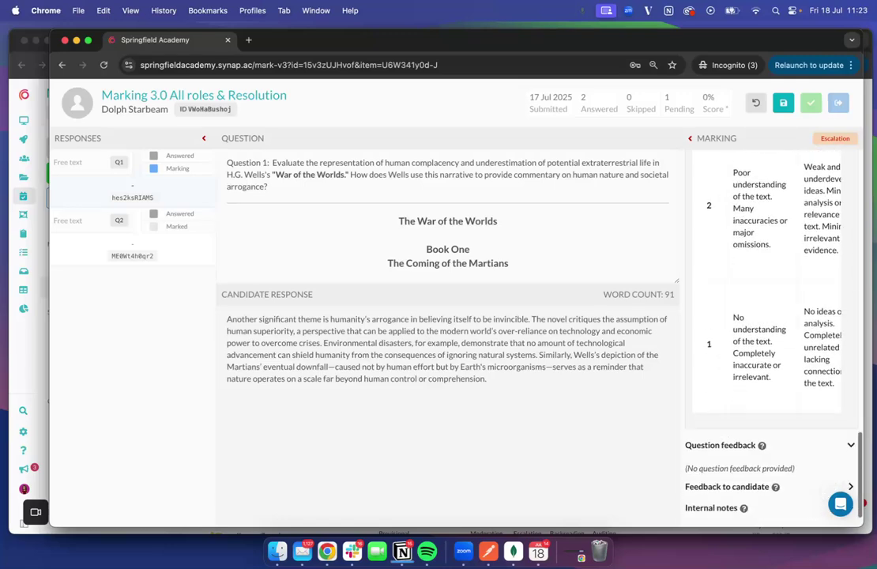
{"action": "left_click", "coordinate": [783, 102]}
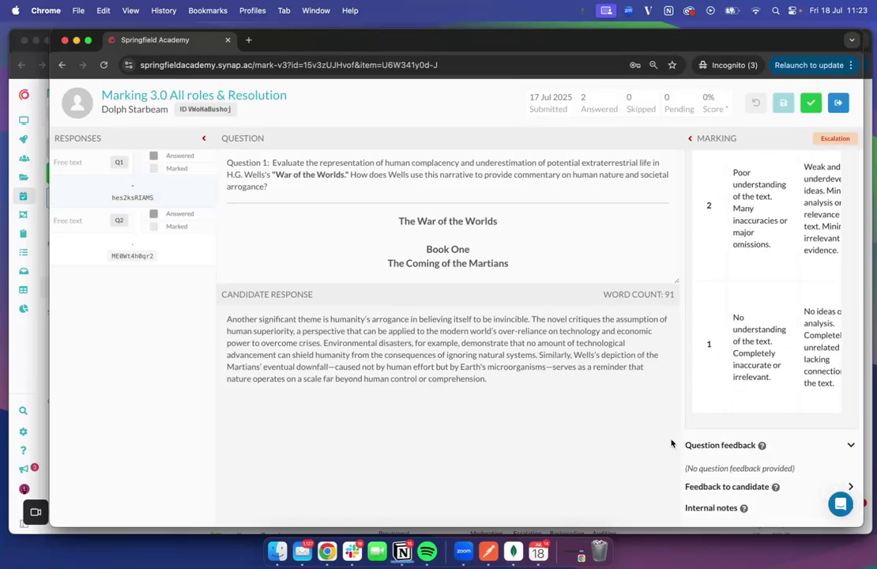
Complete the escalation marking session and open the completed marking list in the marker's inbox.
{"action": "left_click", "coordinate": [812, 105]}
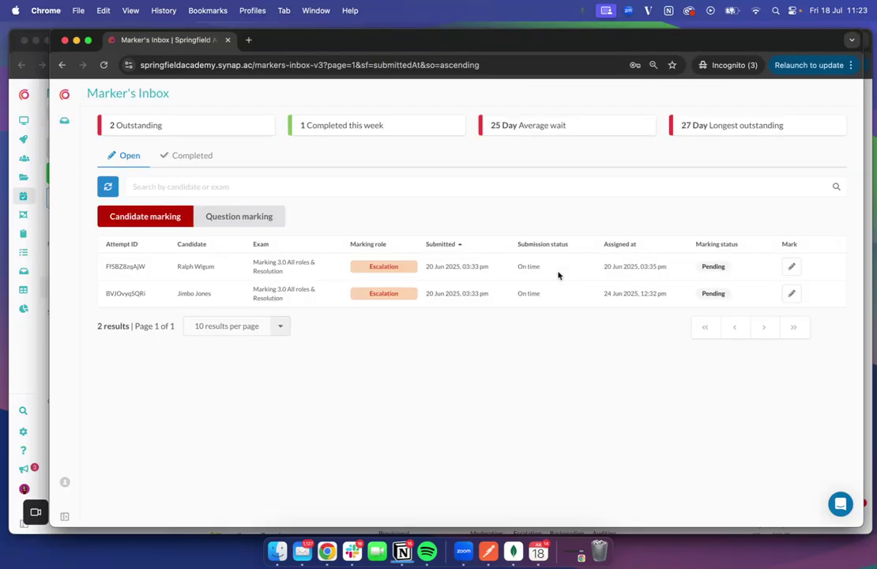
{"action": "left_click", "coordinate": [173, 156]}
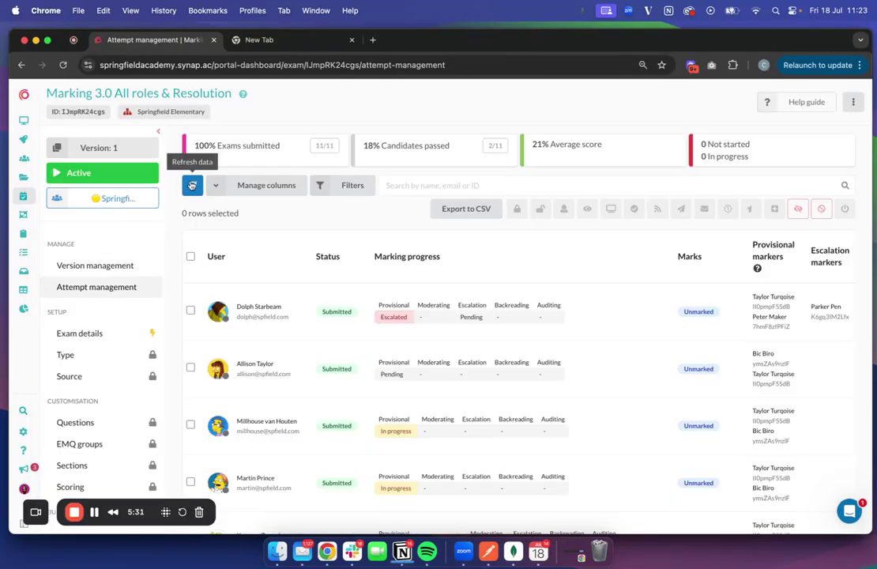
Refresh the exam's attempt data and examine the first attempt's marking progress, marks status, markers and grade.
{"action": "left_click", "coordinate": [190, 184]}
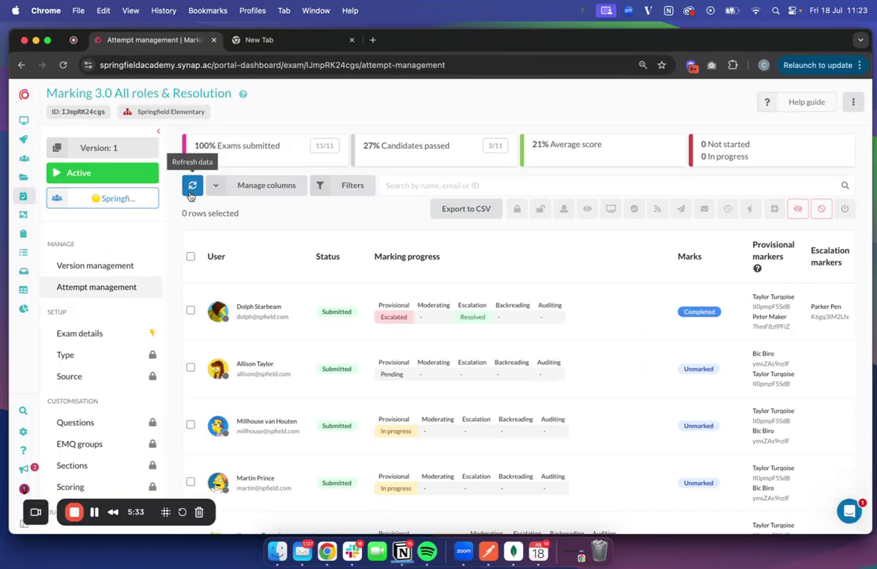
{"action": "scroll", "coordinate": [477, 322], "scroll_direction": "right", "scroll_amount": 5}
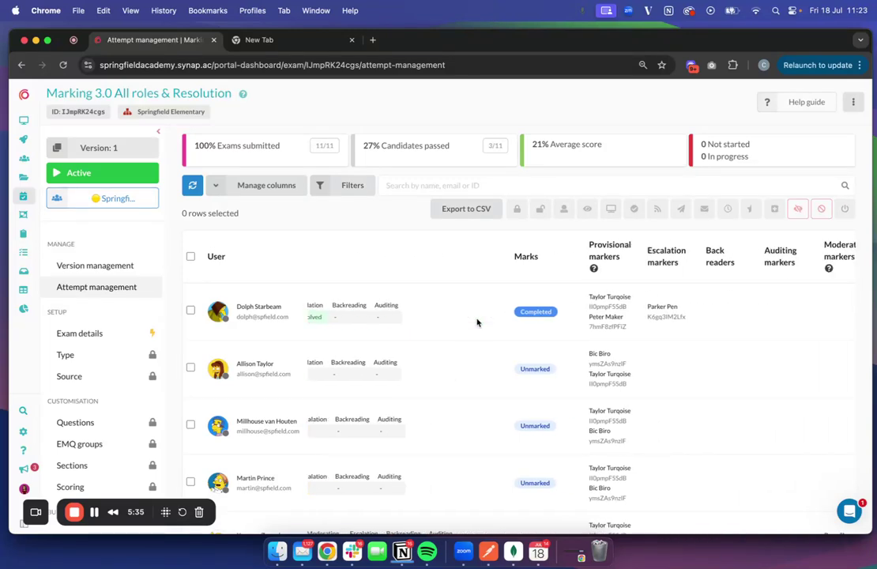
{"action": "scroll", "coordinate": [478, 322], "scroll_direction": "right", "scroll_amount": 5}
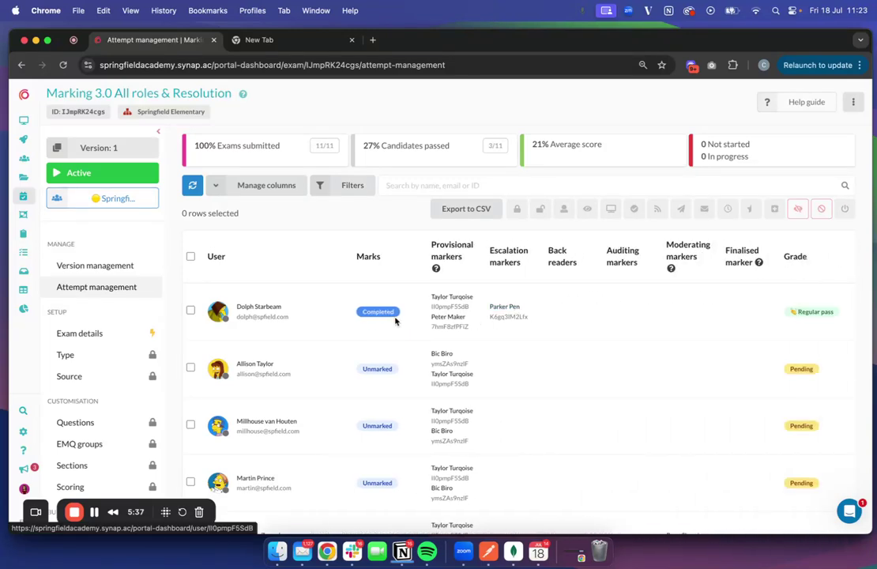
{"action": "scroll", "coordinate": [376, 320], "scroll_direction": "left", "scroll_amount": 5}
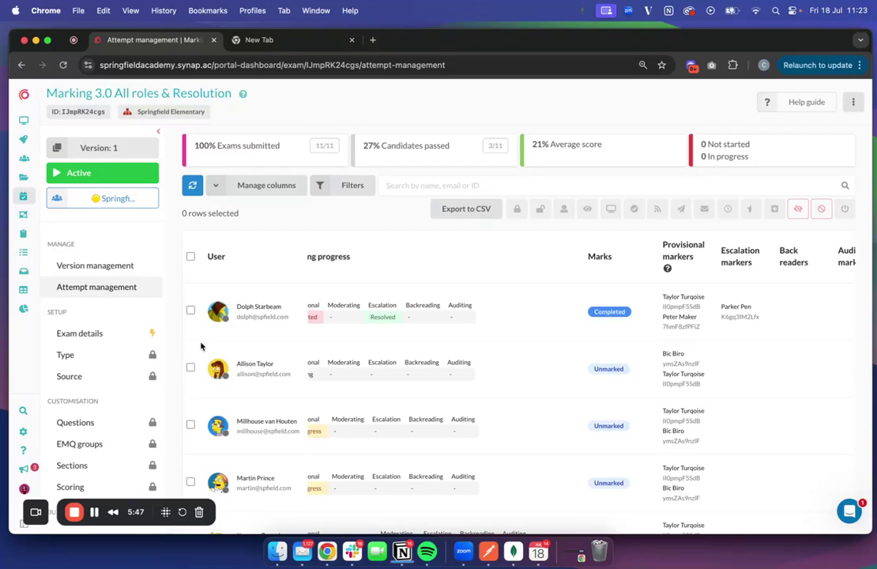
{"action": "scroll", "coordinate": [204, 340], "scroll_direction": "left", "scroll_amount": 5}
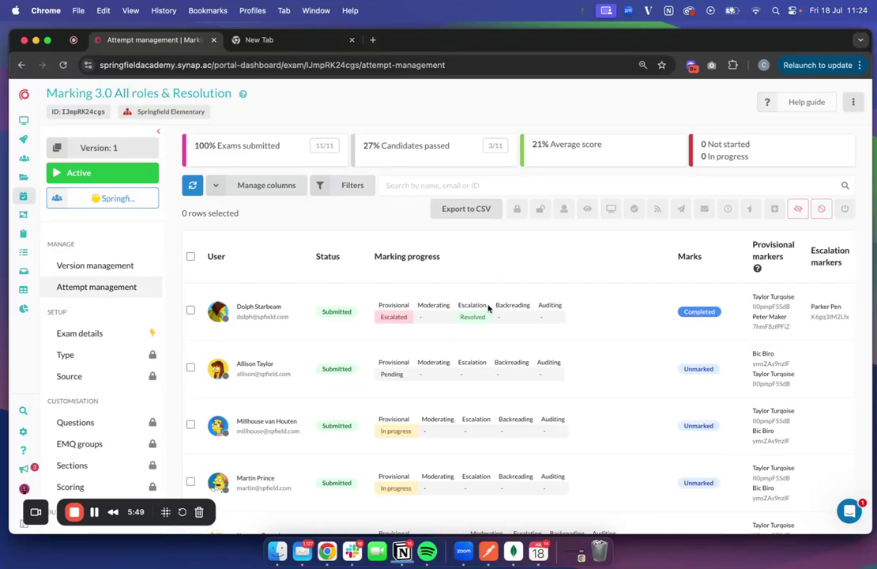